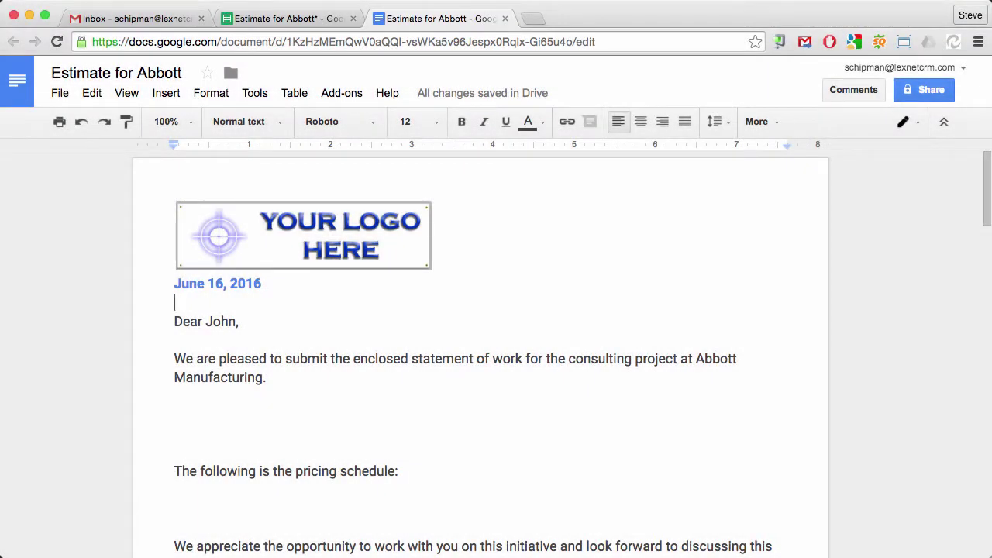
Step: Look at the Insert > Chart options, then dismiss the menu without adding a chart
left_click(173, 96)
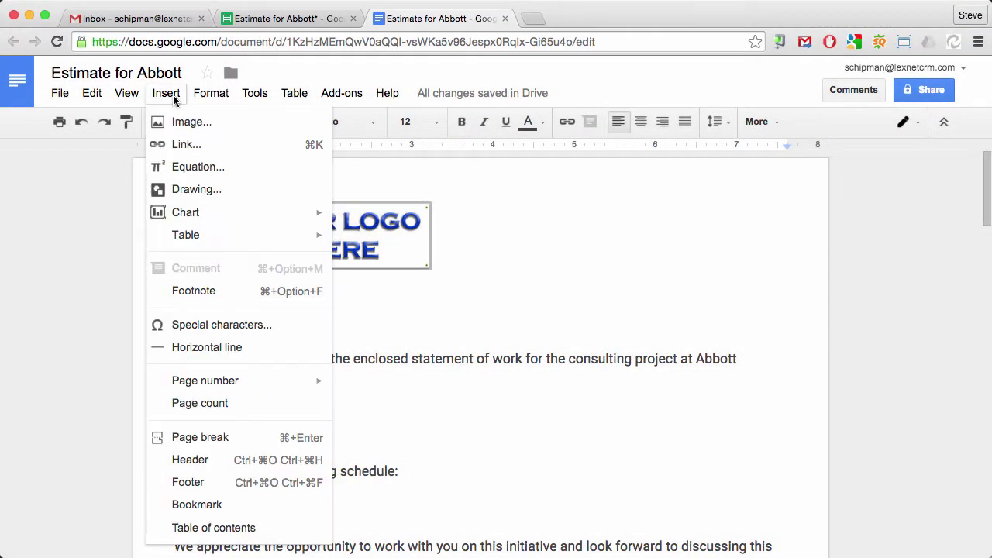
mouse_move(203, 217)
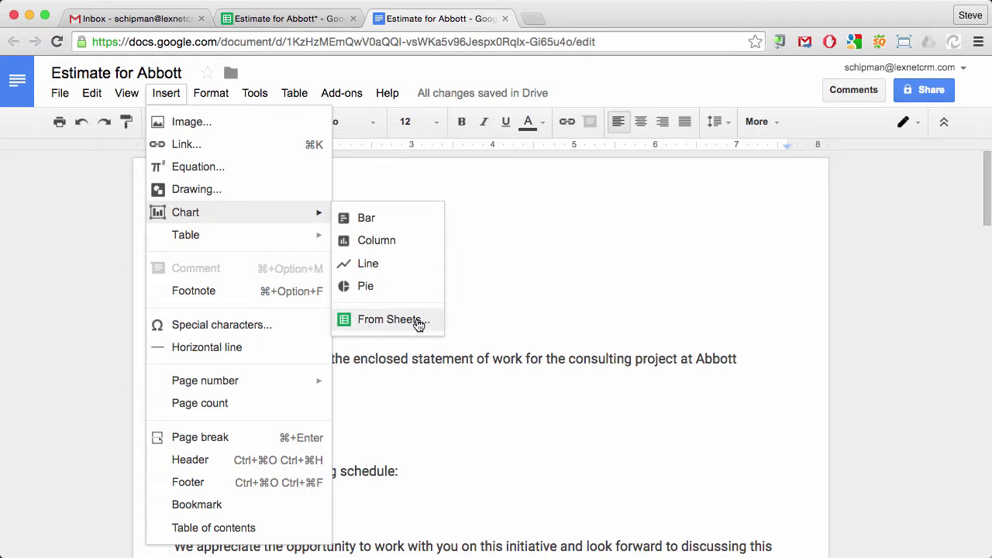
left_click(490, 396)
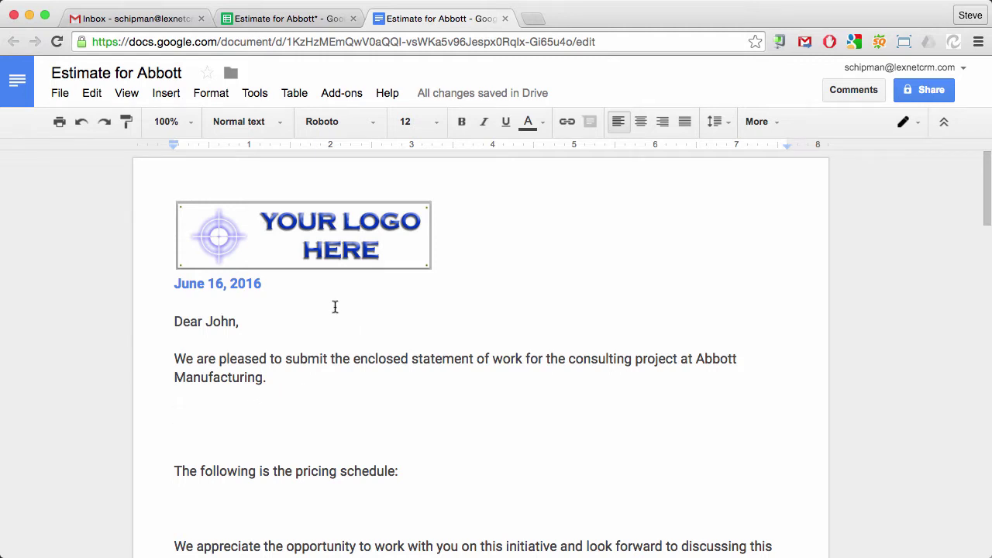
Step: In the Estimate for Abbott spreadsheet, inspect the total formula in cell D20
left_click(302, 22)
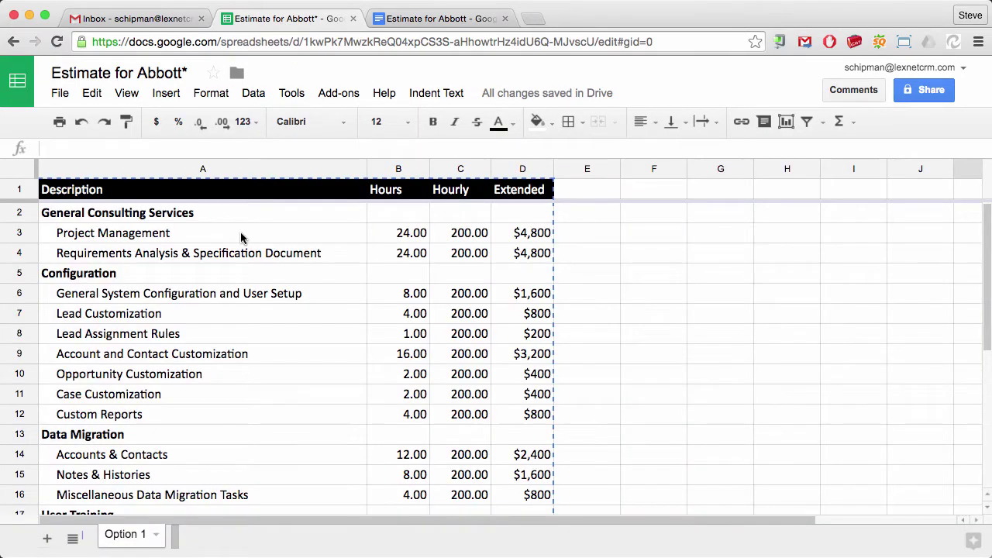
scroll(241, 238, "down", 3)
scroll(241, 237, "up", 3)
scroll(532, 262, "down", 5)
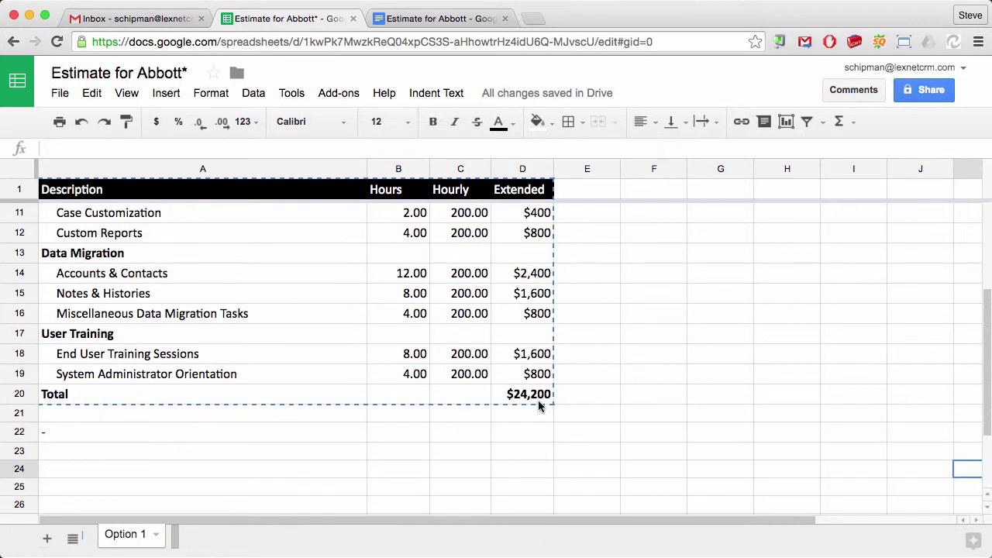
left_click(535, 396)
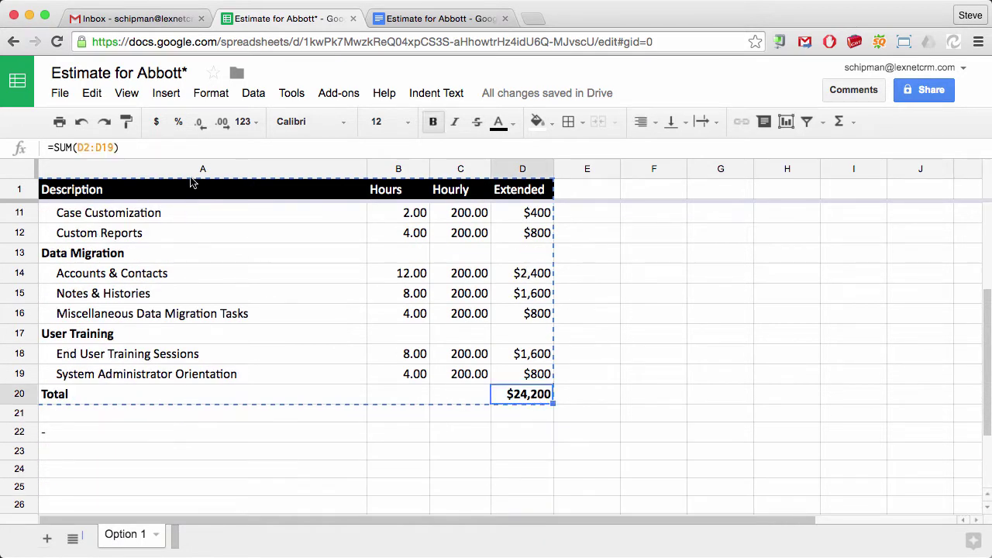
scroll(185, 248, "up", 5)
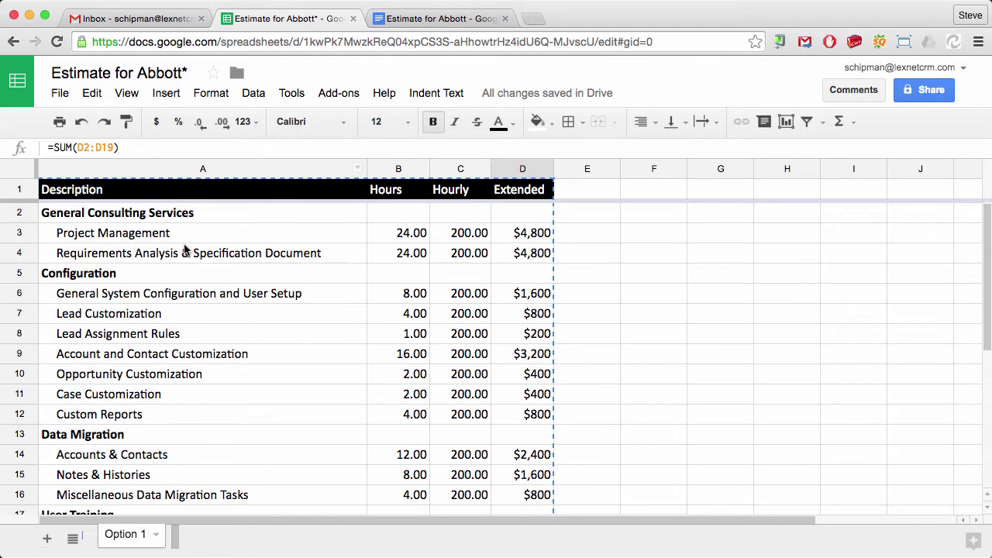
Step: Copy the pricing table A1:D20 and return to the quote document
left_click(149, 193)
scroll(195, 248, "down", 5)
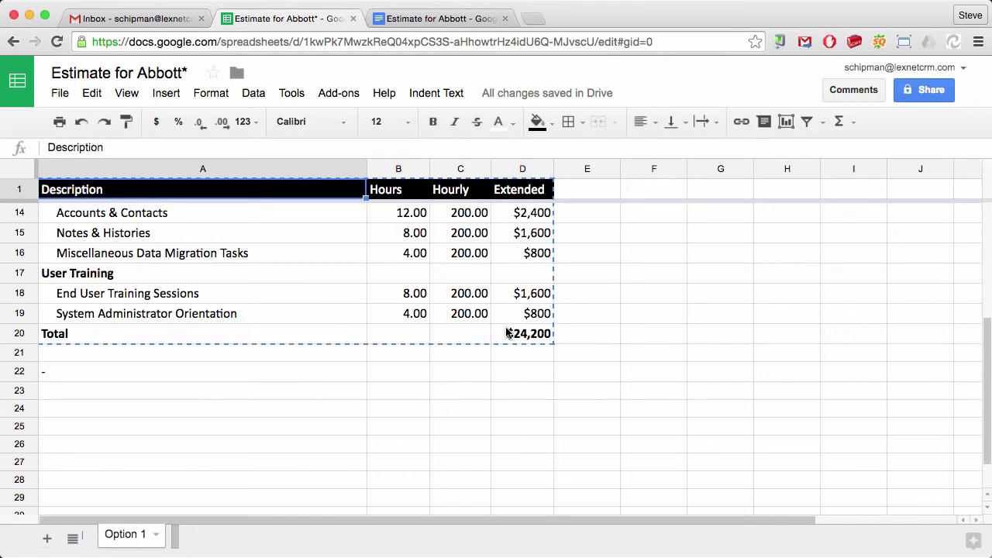
left_click(508, 334, "shift")
right_click(510, 332)
left_click(528, 369)
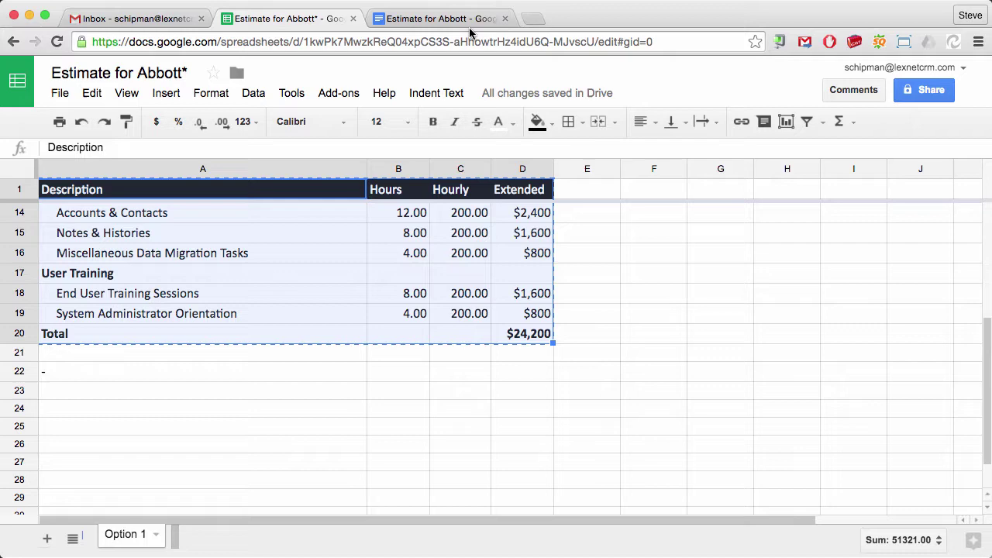
left_click(439, 18)
Step: Paste the pricing table at the empty line and remove the blank line above it
right_click(164, 412)
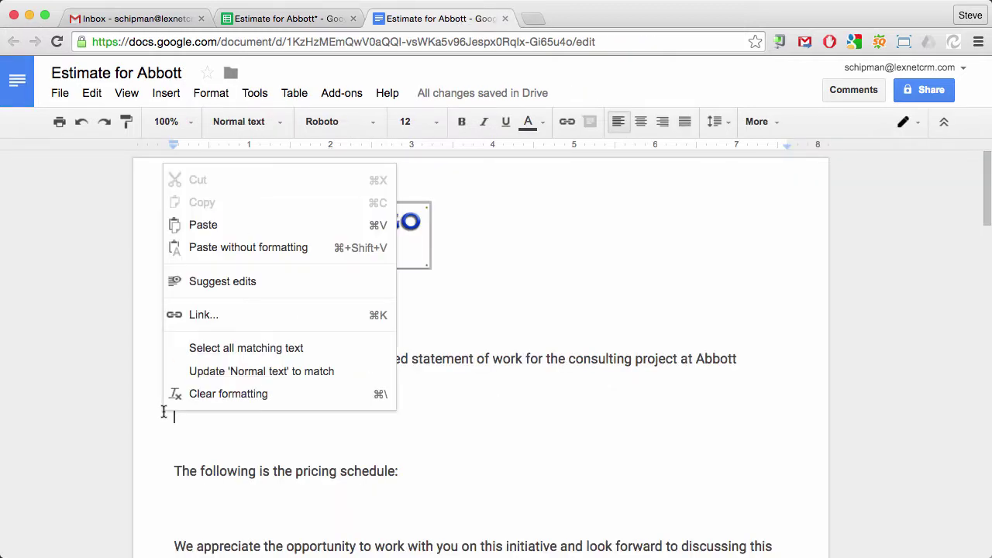
left_click(250, 227)
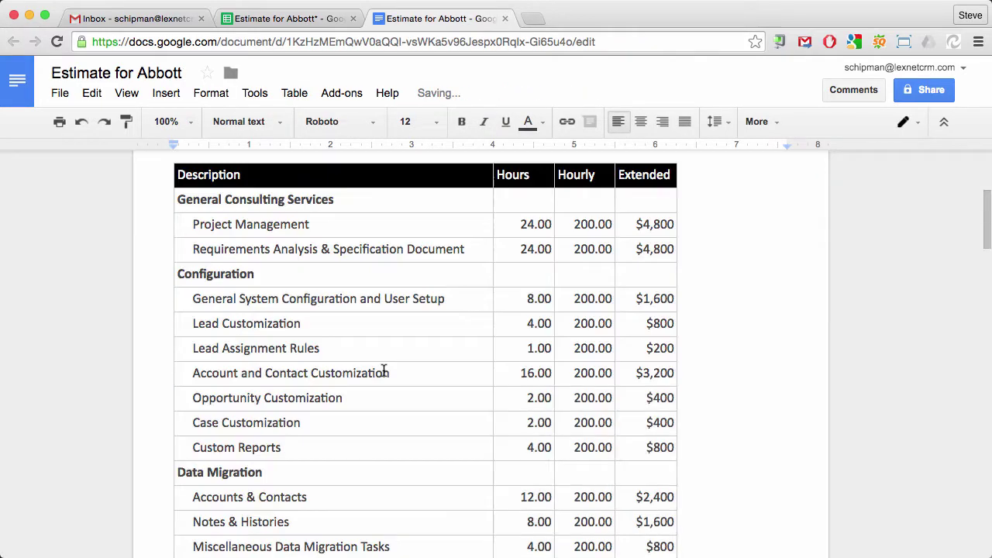
scroll(444, 335, "up", 5)
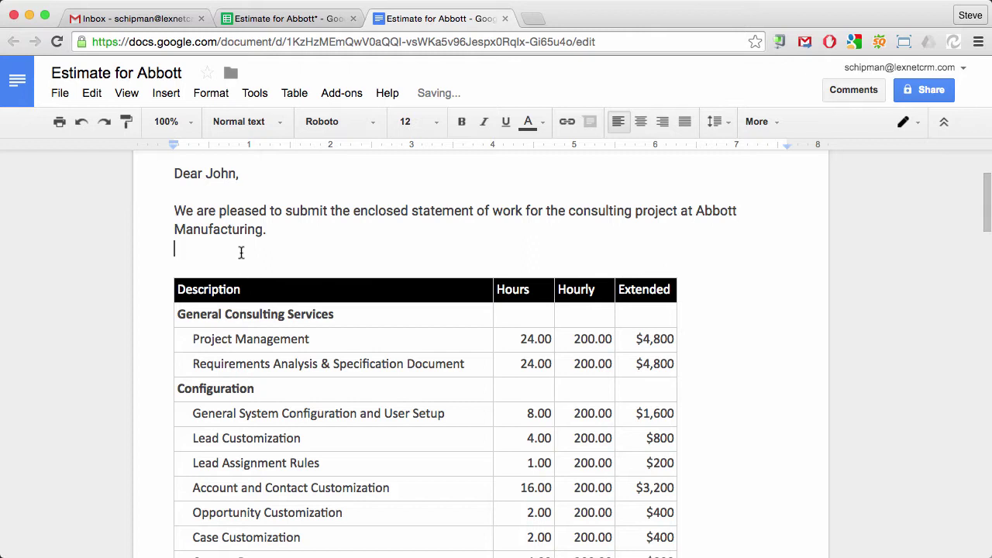
left_click(258, 253)
key("BackSpace")
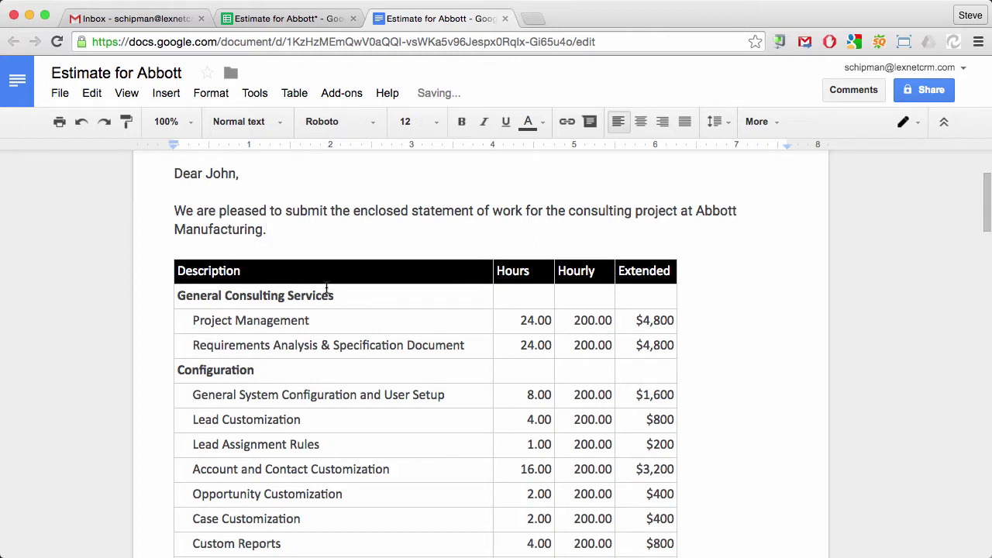
Step: Change Project Management hours from 24 to 18 and bold the $24,200 total
scroll(330, 288, "down", 2)
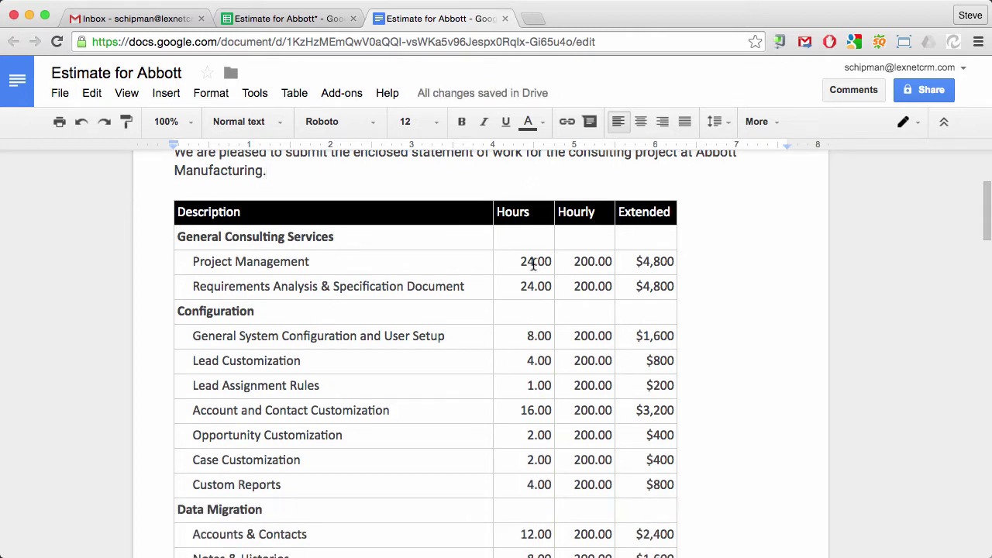
left_click_drag(533, 265, 519, 265)
type("18")
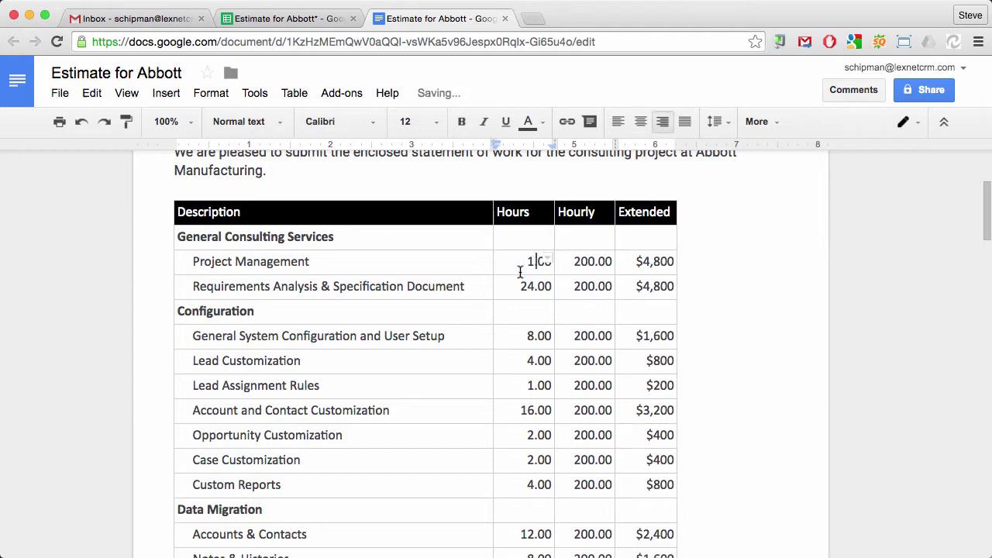
left_click(595, 287)
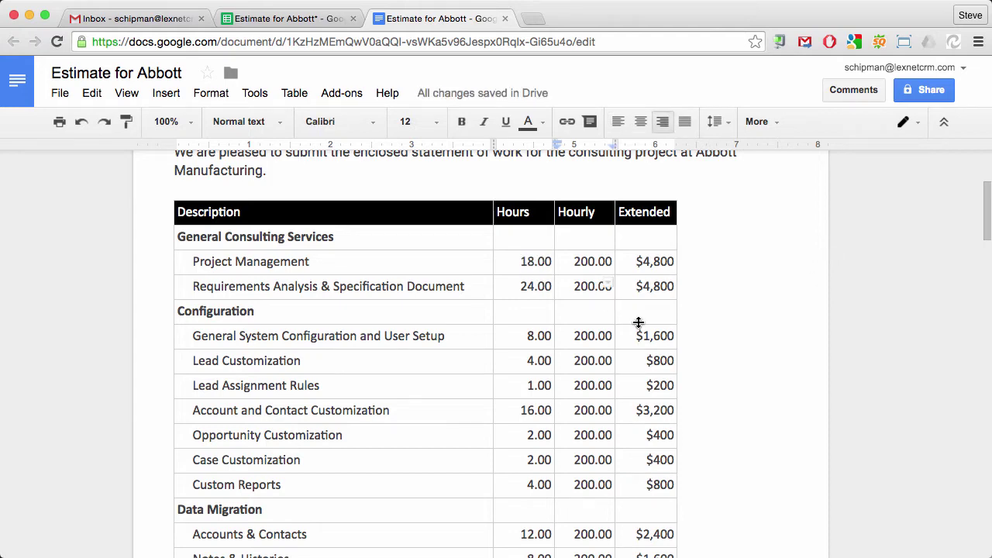
scroll(638, 324, "down", 5)
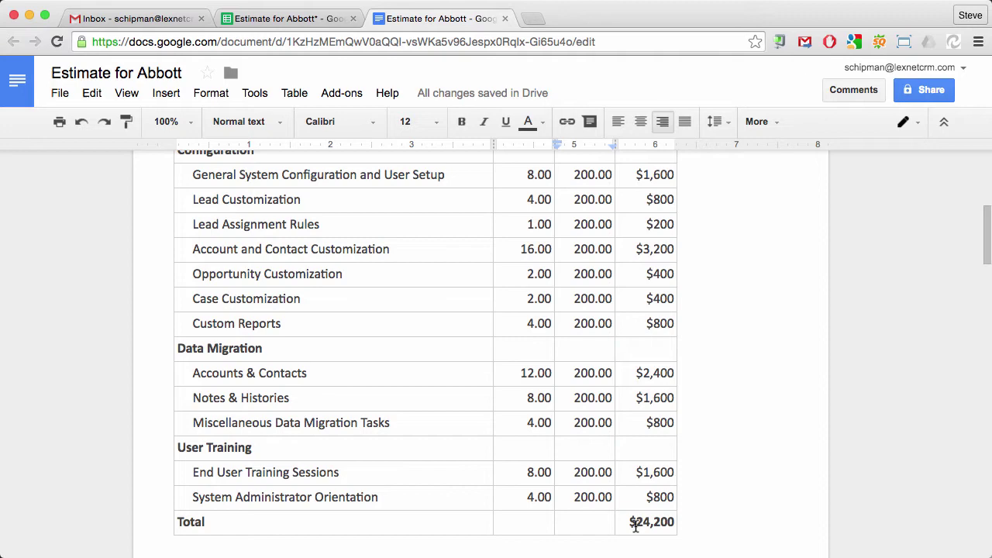
left_click_drag(631, 524, 668, 525)
key("super+b")
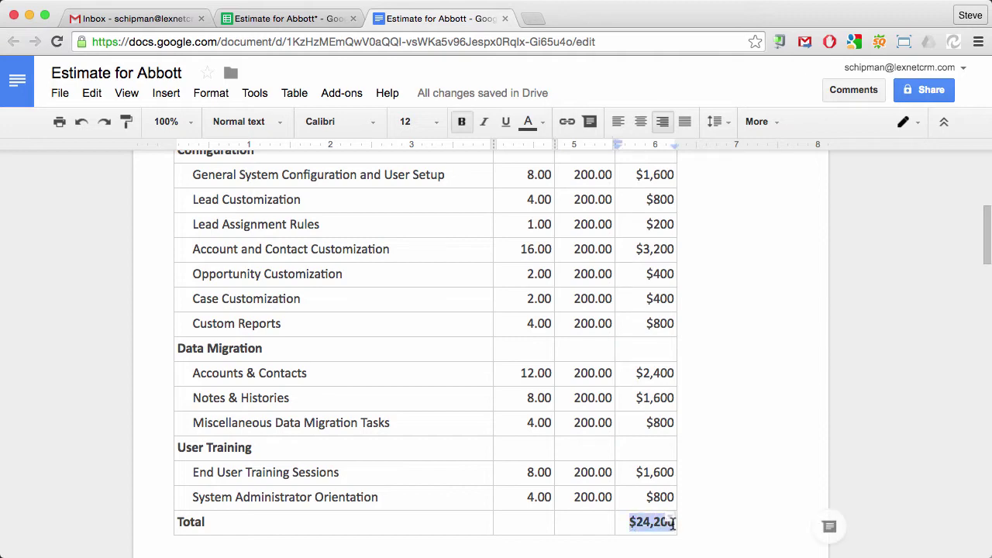
Step: Delete the pasted pricing table from the quote using the Table menu
scroll(342, 351, "up", 10)
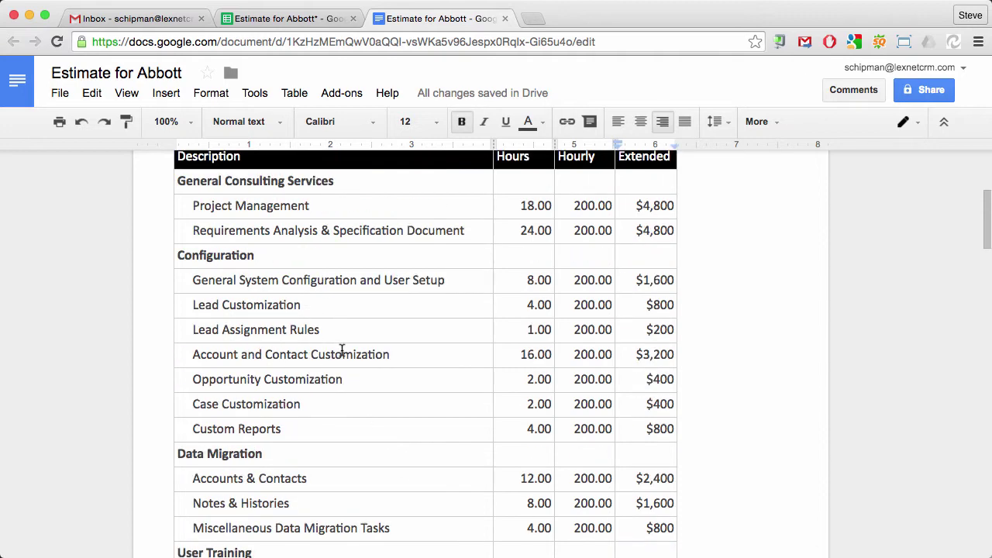
left_click(417, 473)
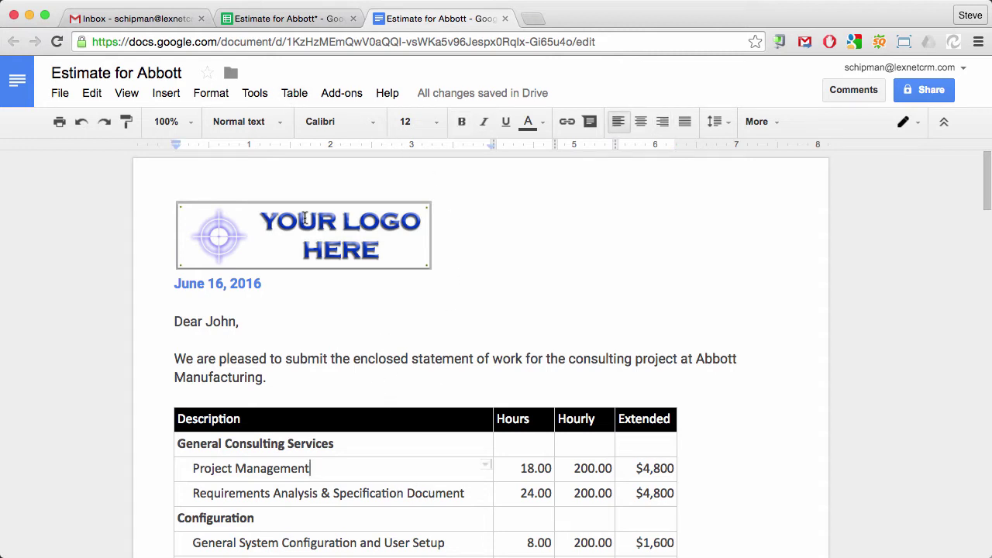
left_click(292, 97)
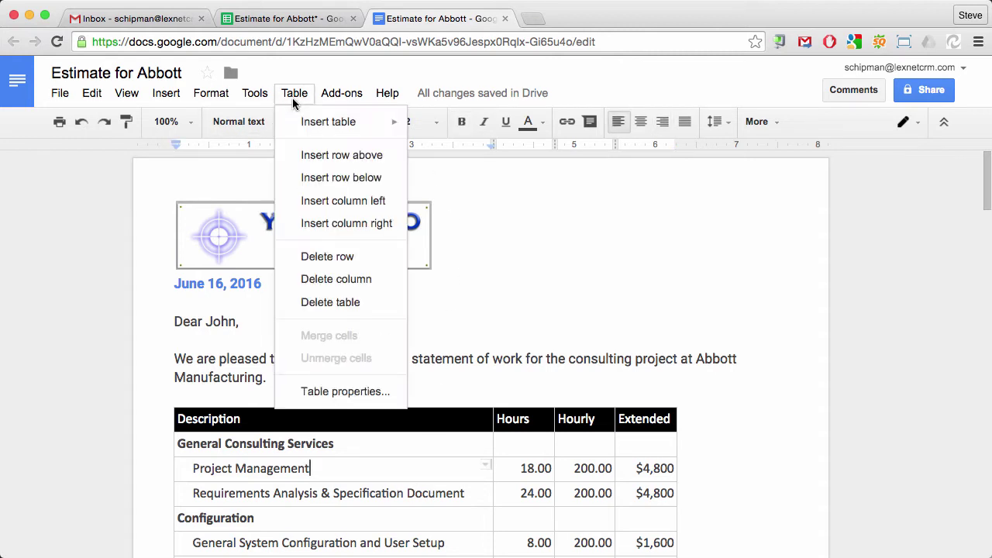
left_click(352, 302)
Step: Select the line-item range A1:D22 in the spreadsheet to chart it
left_click(288, 18)
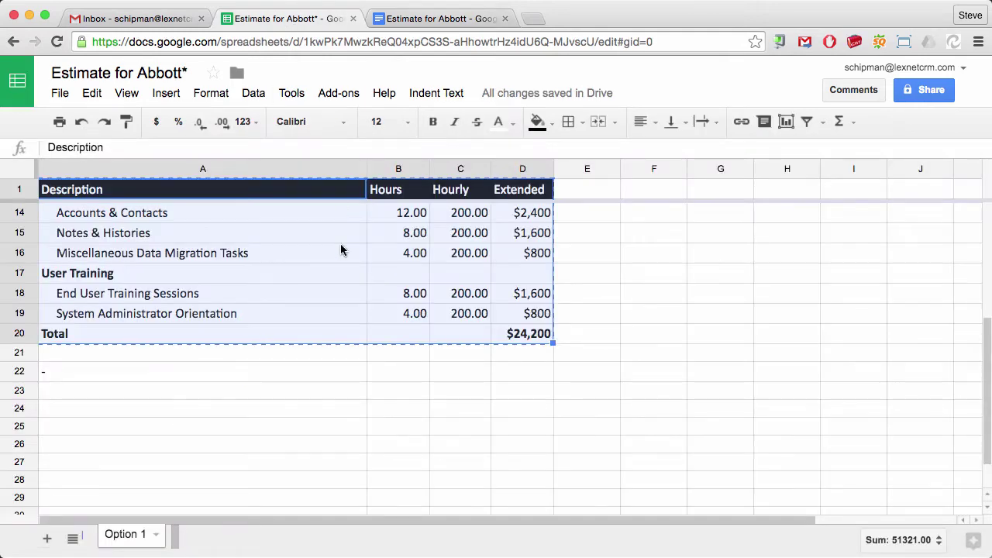
scroll(365, 347, "up", 5)
left_click(108, 192)
scroll(128, 209, "down", 5)
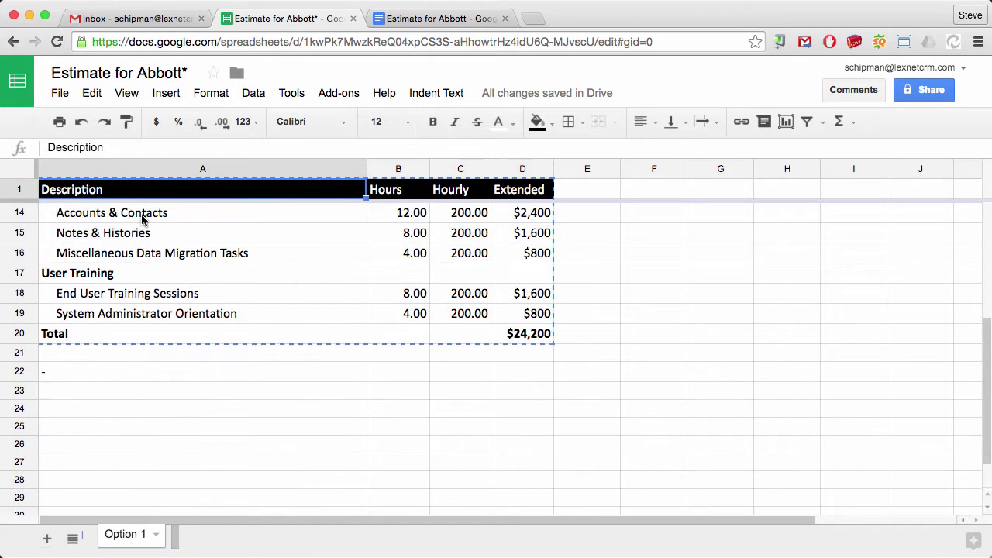
left_click(523, 316, "shift")
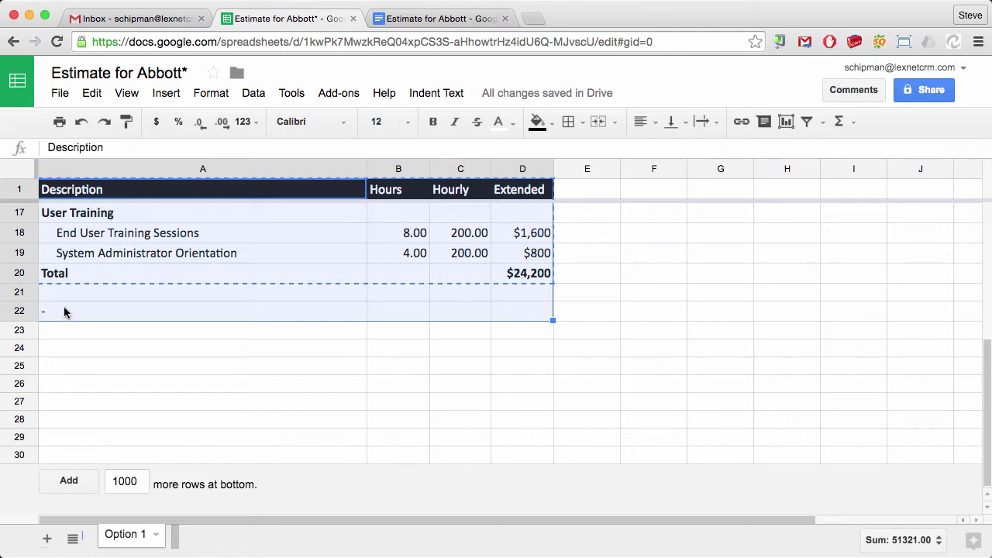
left_click(168, 94)
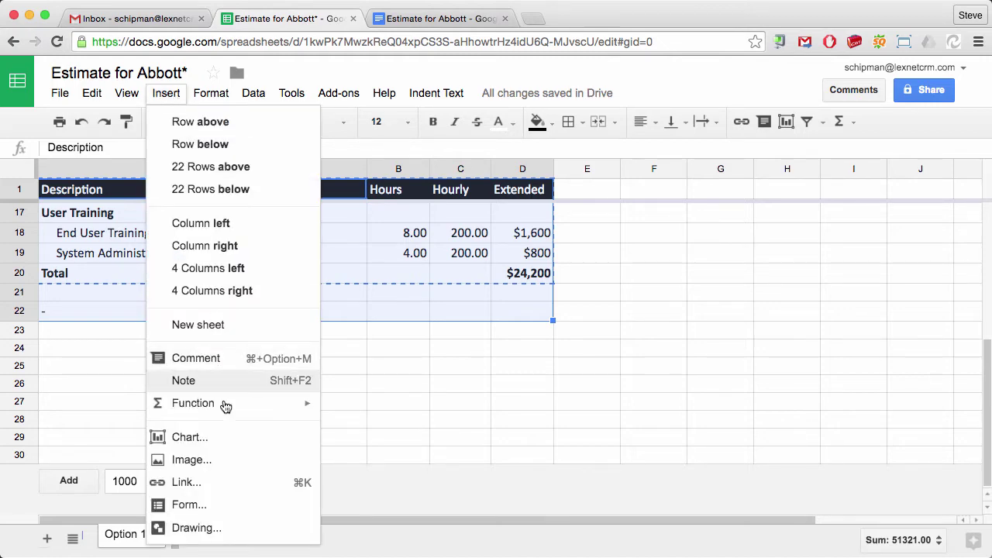
Step: Create a Table chart from the A1:D22 line items and insert it on the sheet
left_click(191, 437)
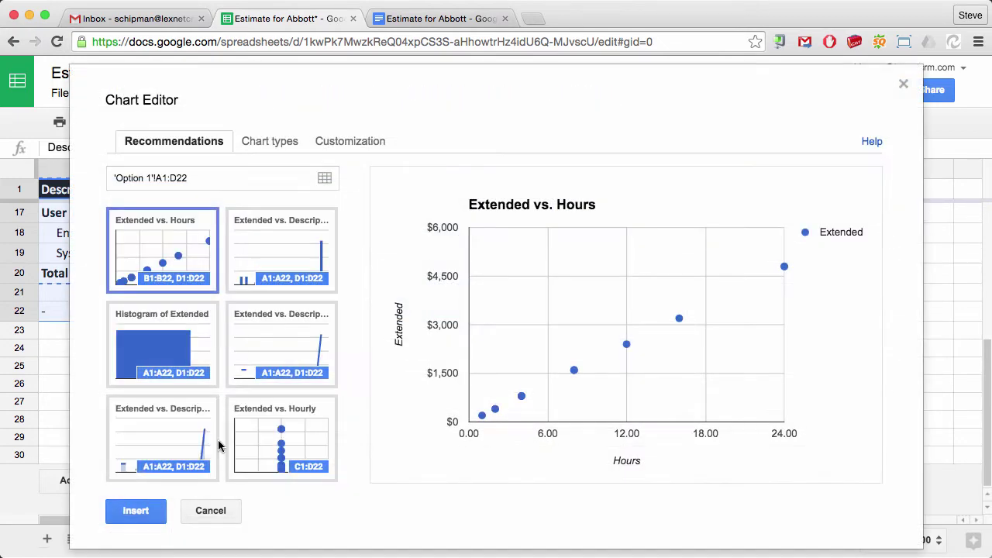
left_click(282, 150)
scroll(257, 428, "down", 10)
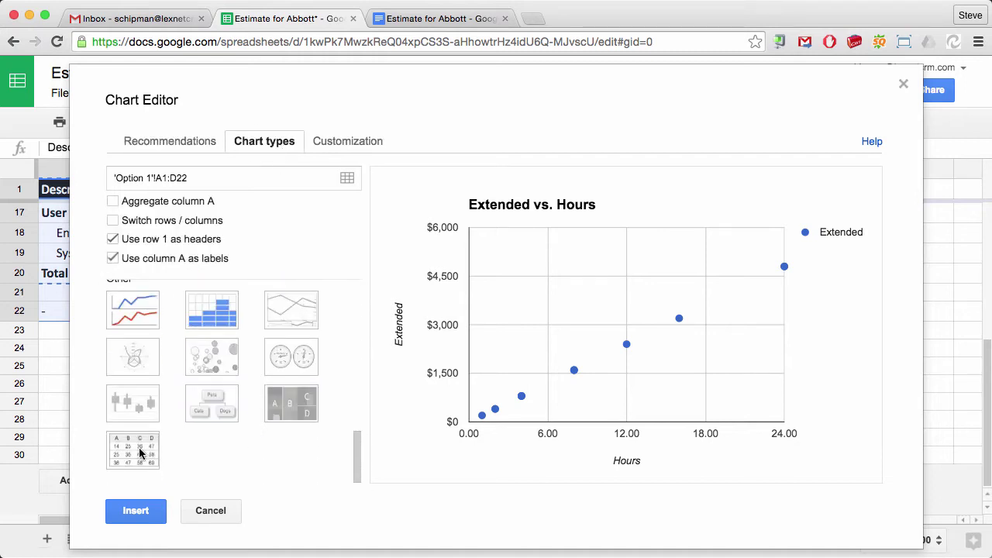
left_click(141, 452)
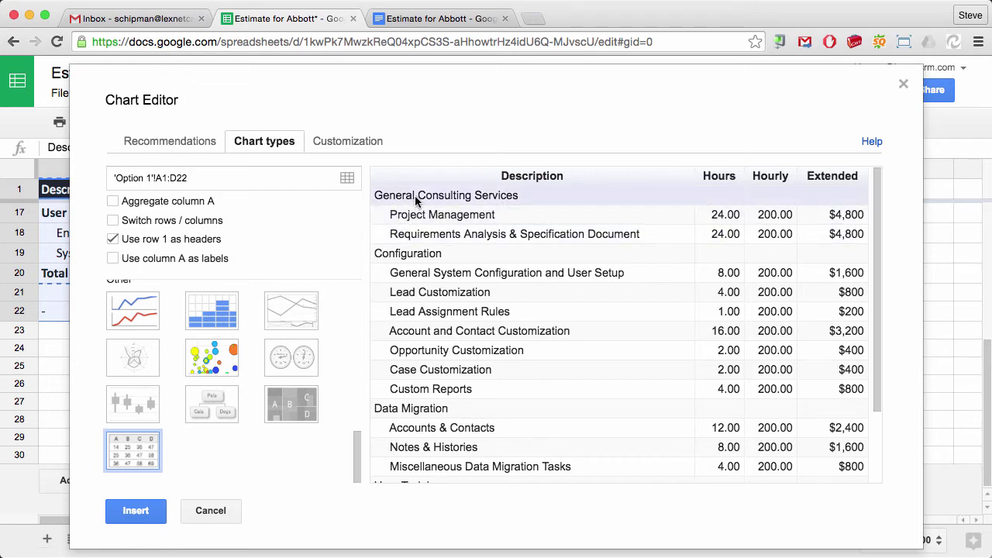
left_click(135, 511)
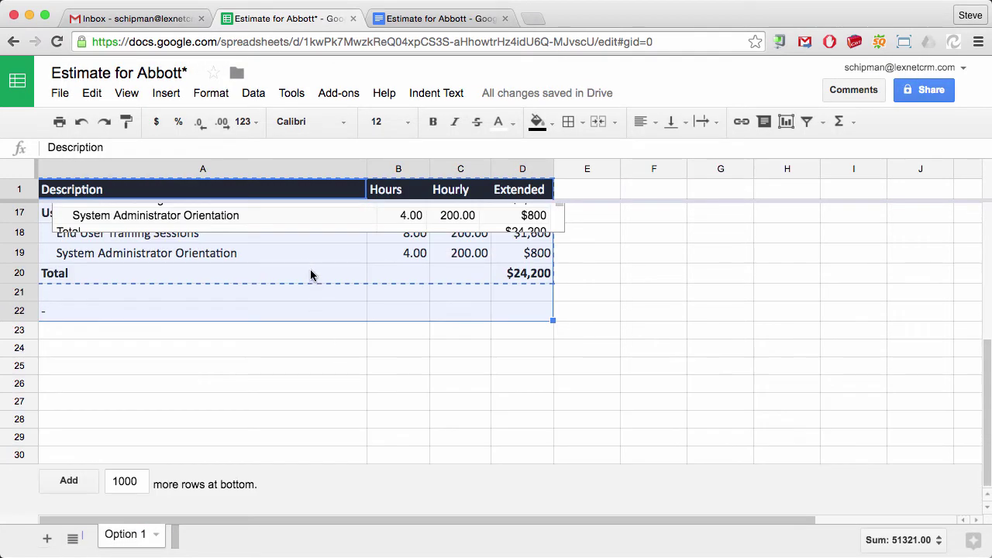
Step: Stretch the table chart down to show all rows through Total, then return to the quote
left_click(317, 228)
left_click_drag(309, 233, 334, 469)
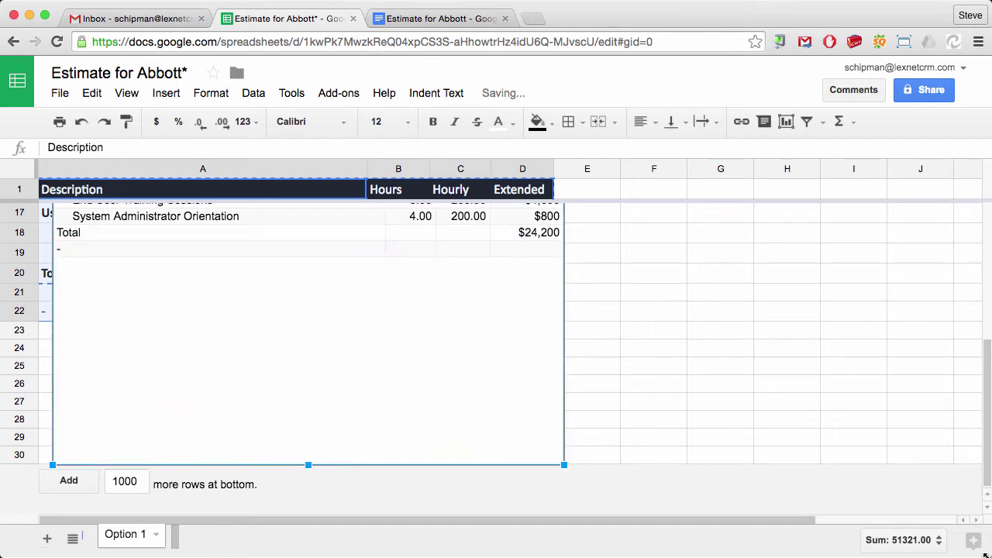
scroll(977, 543, "up", 5)
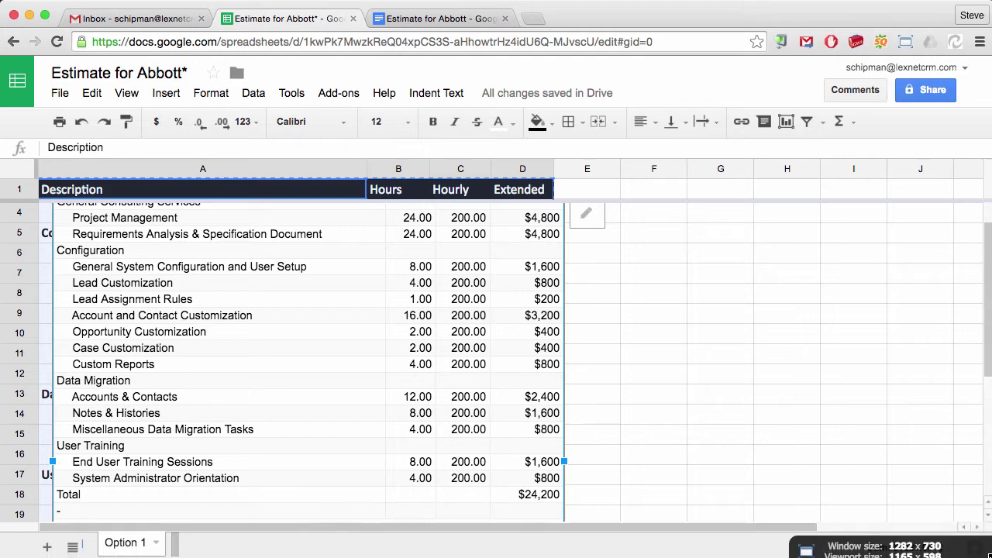
left_click(429, 17)
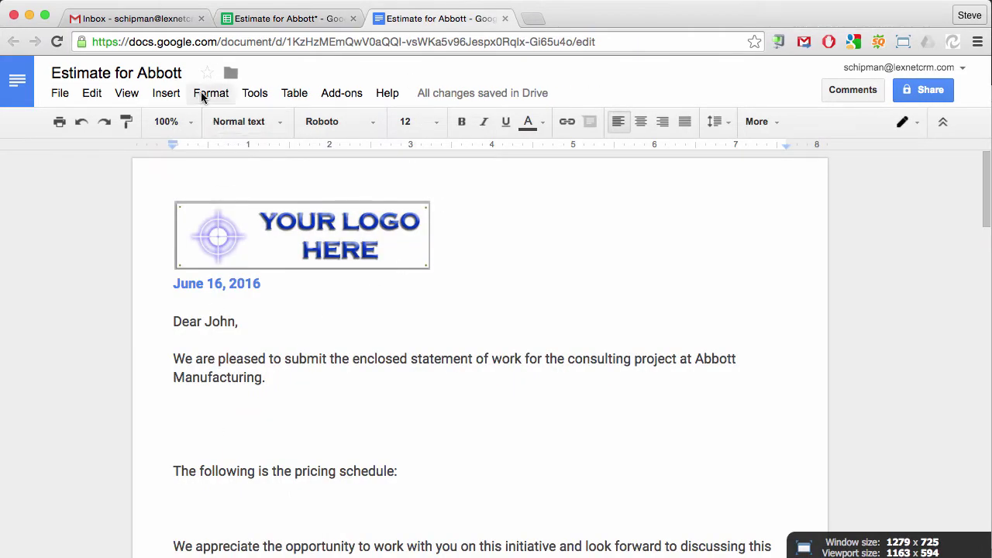
left_click(168, 94)
Step: Import the table chart from Estimate for Abbott* into the quote, linked to the spreadsheet
mouse_move(196, 217)
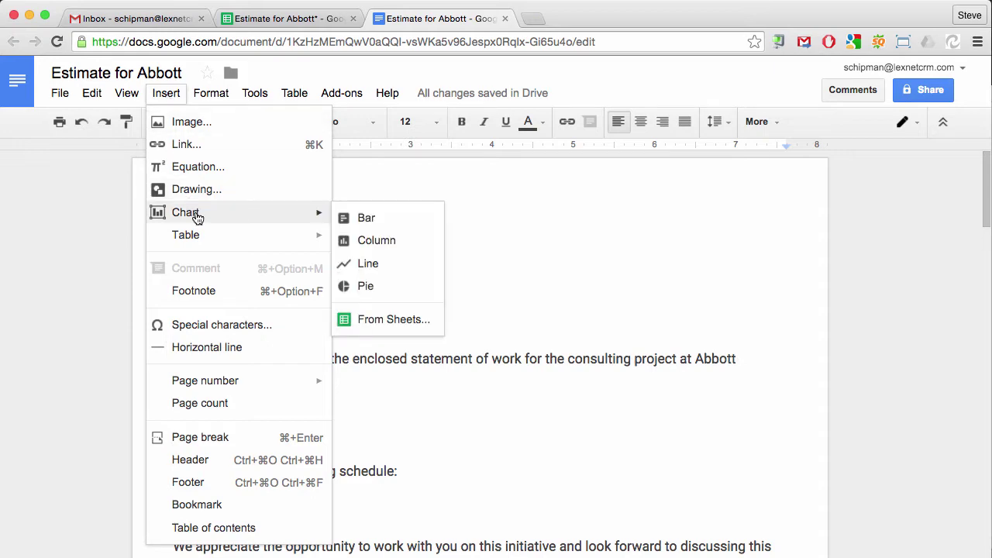
left_click(393, 333)
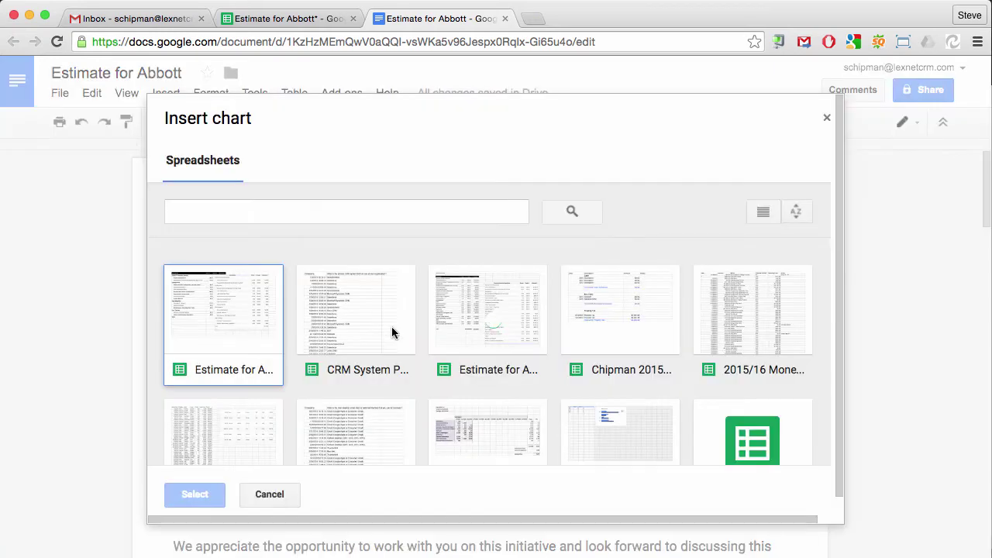
left_click(214, 335)
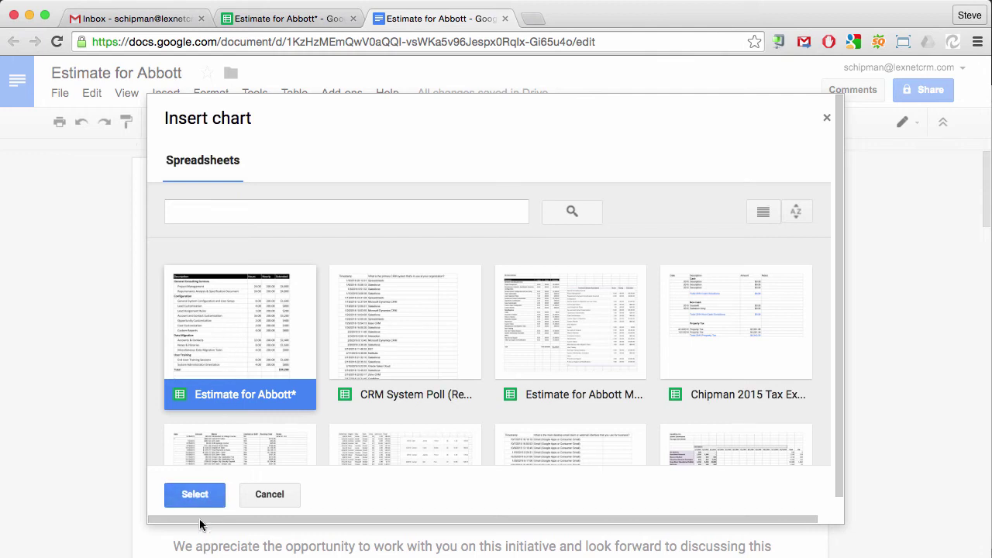
left_click(205, 494)
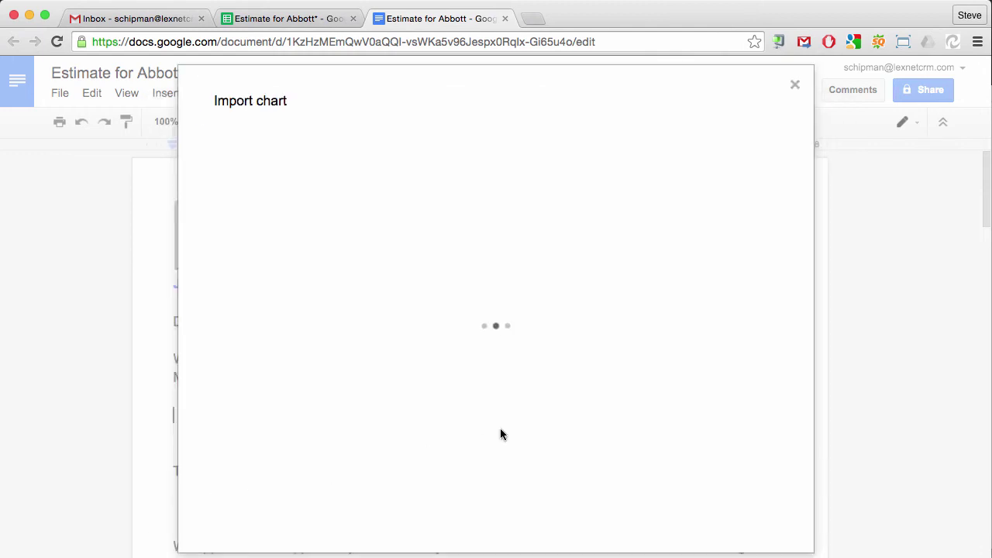
left_click(392, 312)
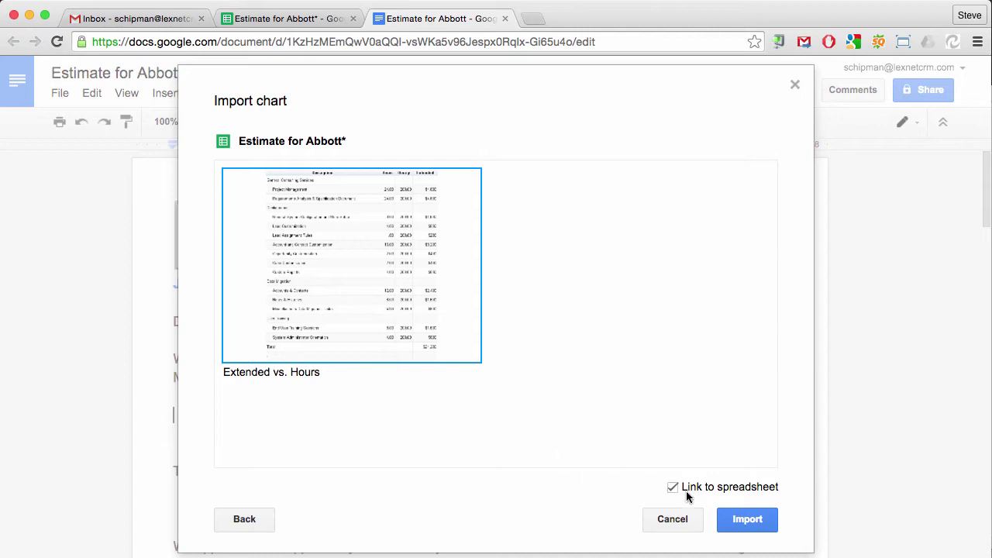
left_click(746, 521)
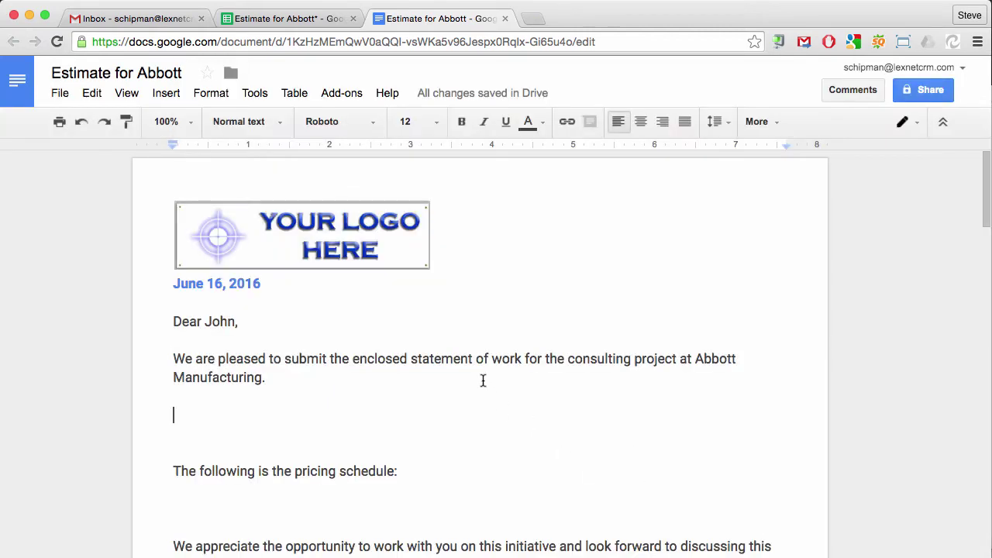
Step: Check the inserted table chart's link to Sheets, then go back to the spreadsheet
scroll(482, 380, "up", 10)
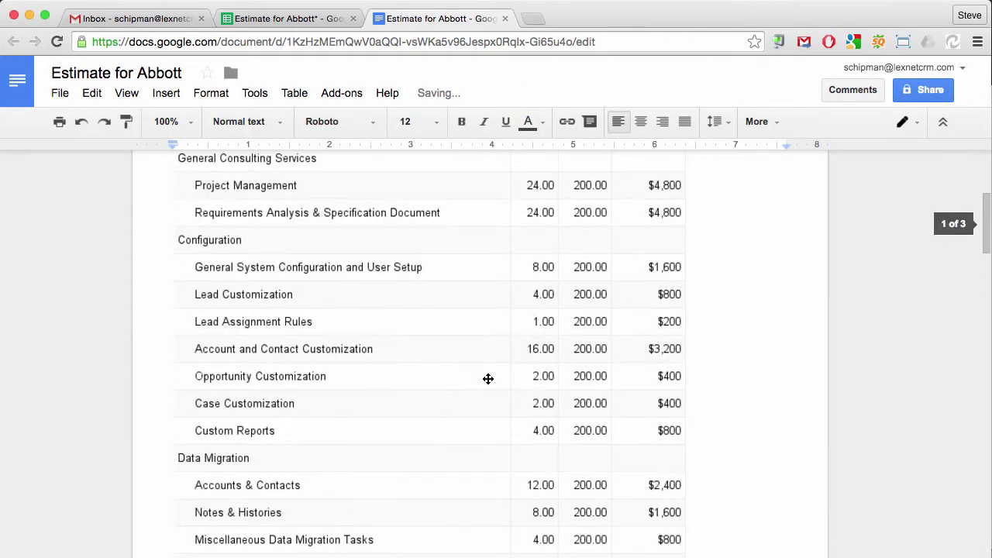
scroll(487, 378, "up", 5)
left_click(522, 457)
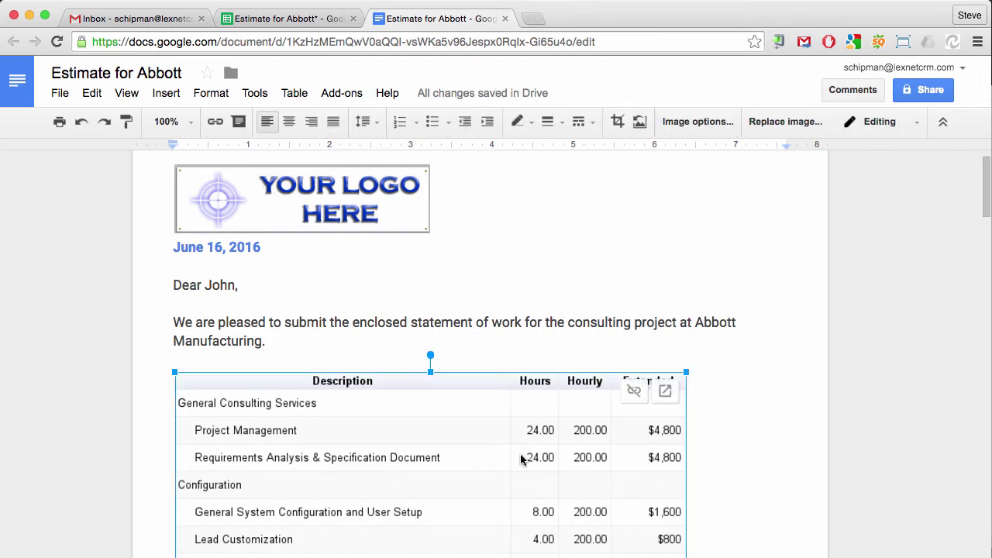
left_click(775, 375)
scroll(732, 343, "up", 5)
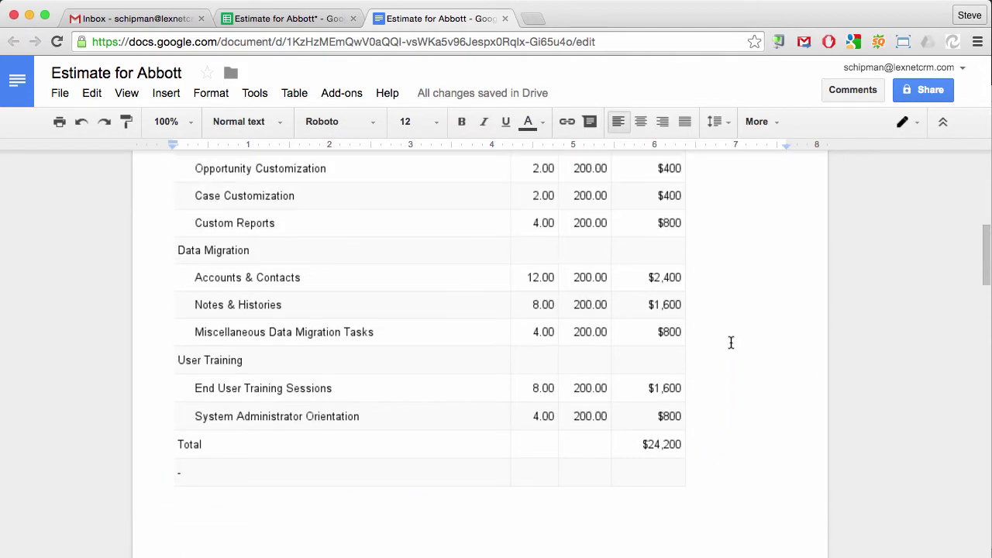
scroll(519, 290, "up", 5)
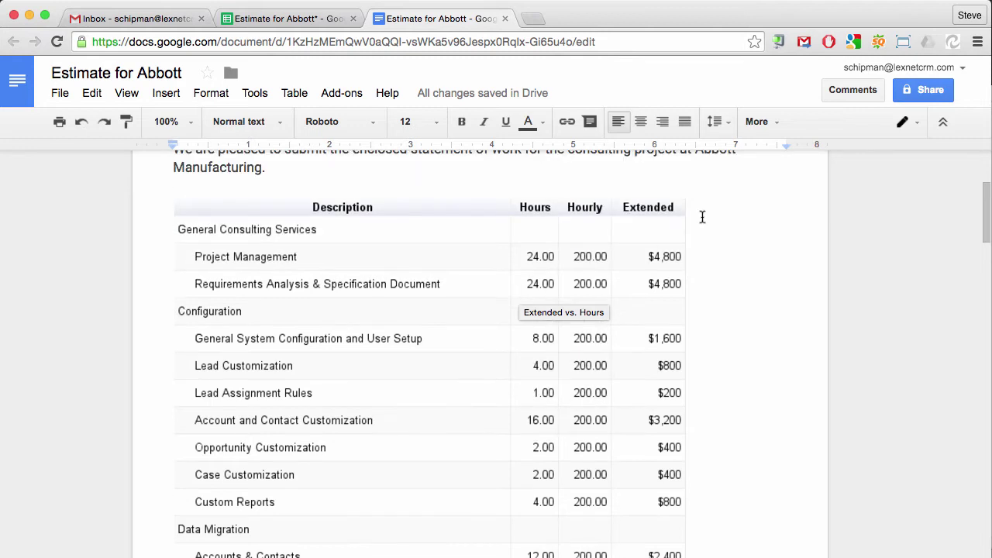
scroll(514, 324, "up", 1)
left_click(573, 306)
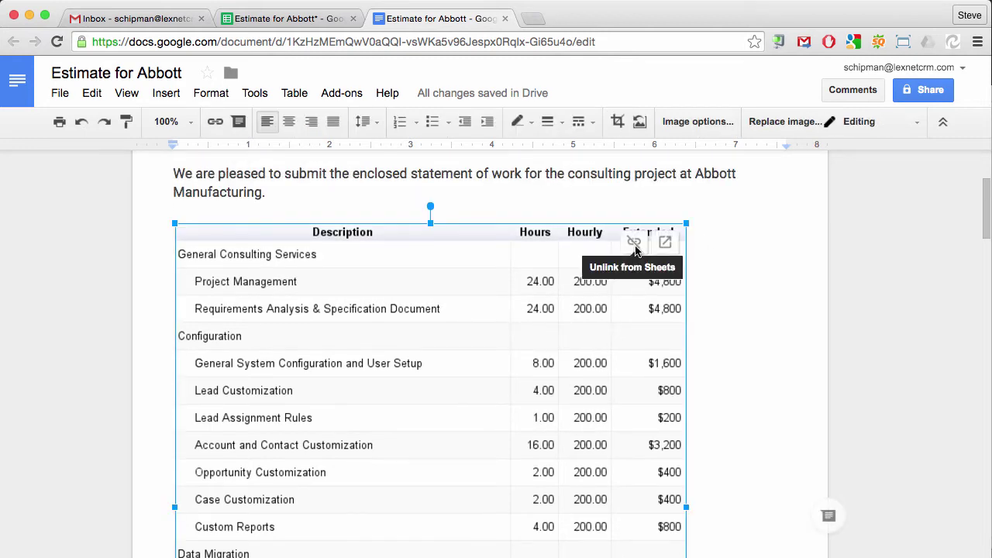
left_click(298, 25)
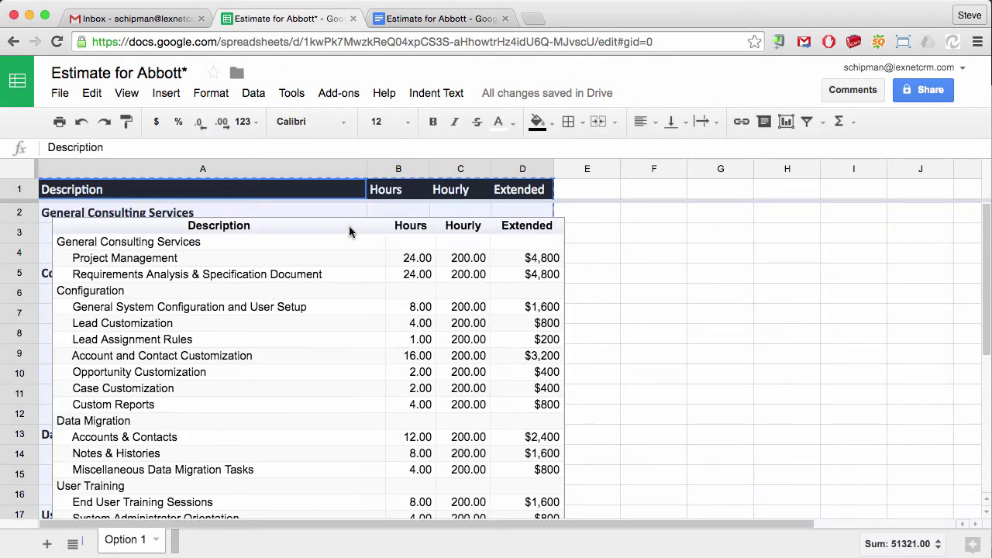
Step: Move the table chart right of the data and change B3 hours from 24 to 18
left_click_drag(349, 231, 864, 290)
left_click(390, 293)
left_click(401, 234)
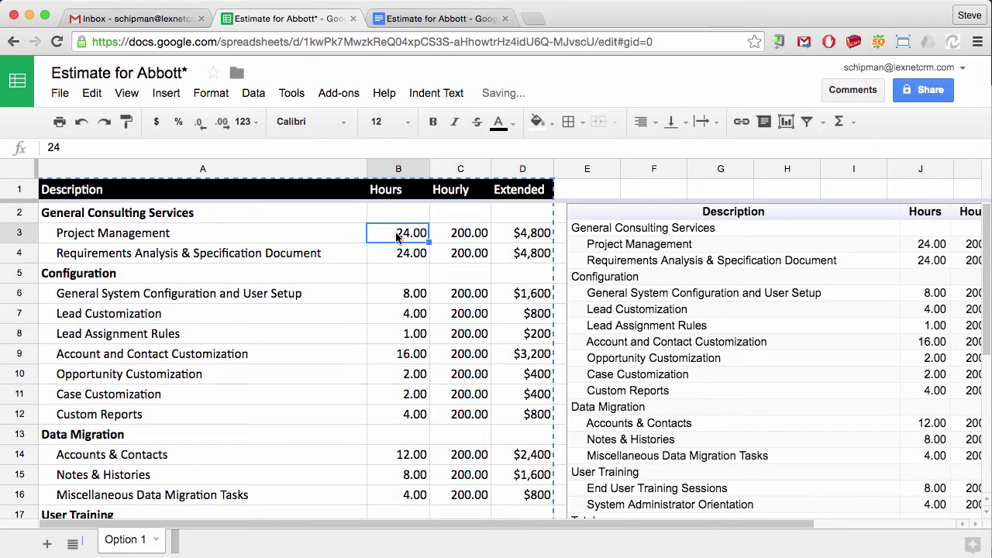
double_click(405, 235)
left_click_drag(406, 234, 443, 238)
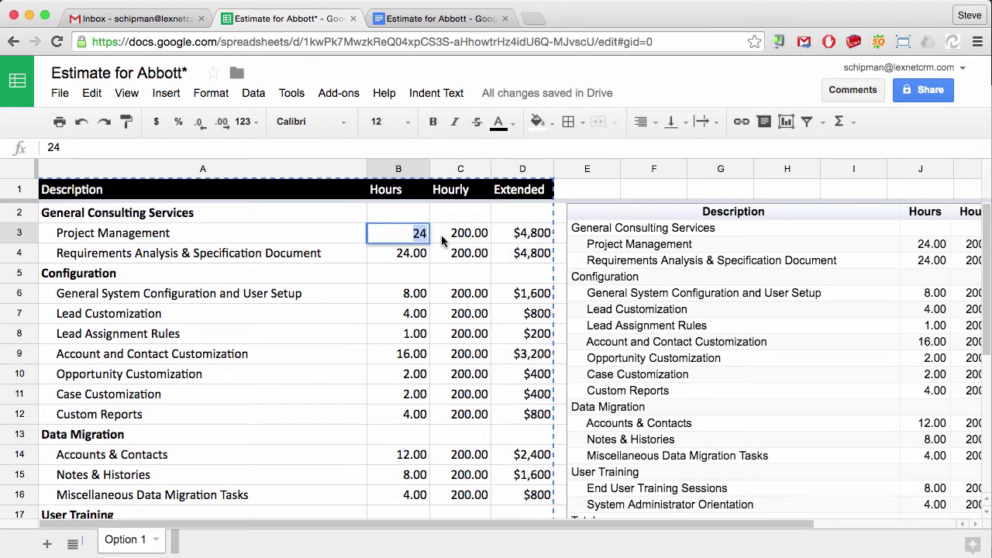
type("18")
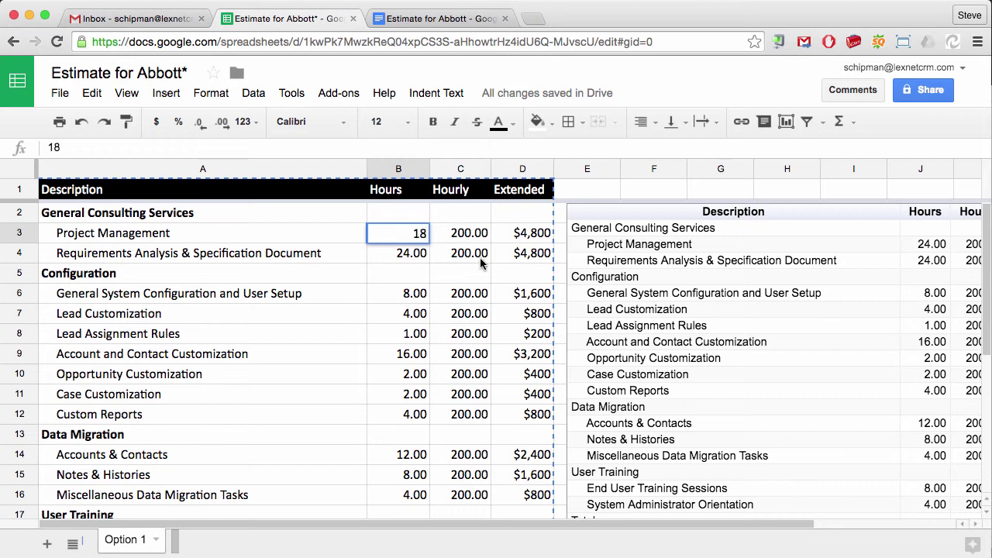
left_click(471, 256)
Step: Confirm D20's SUM total now reads $23,000, then return to the quote document
scroll(492, 341, "down", 3)
left_click(519, 397)
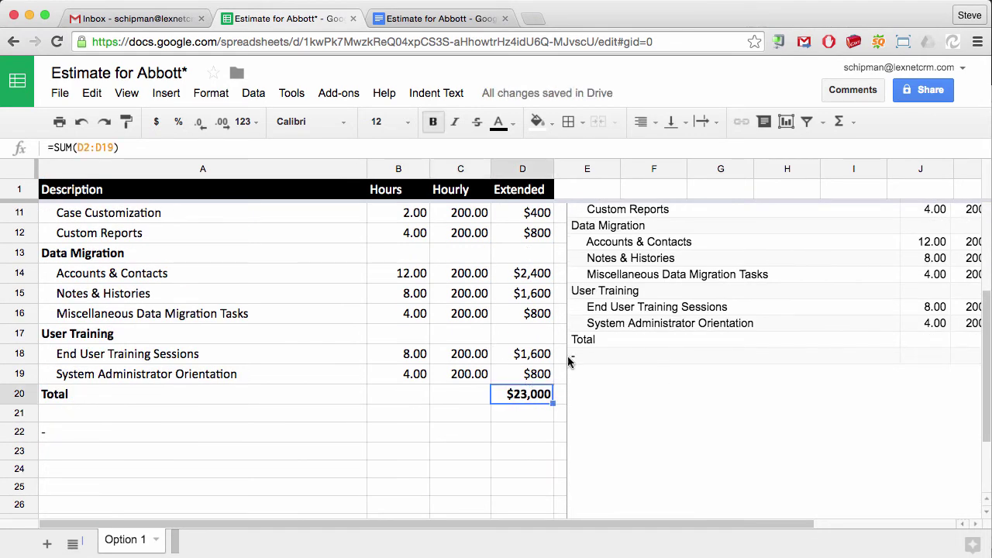
left_click(410, 20)
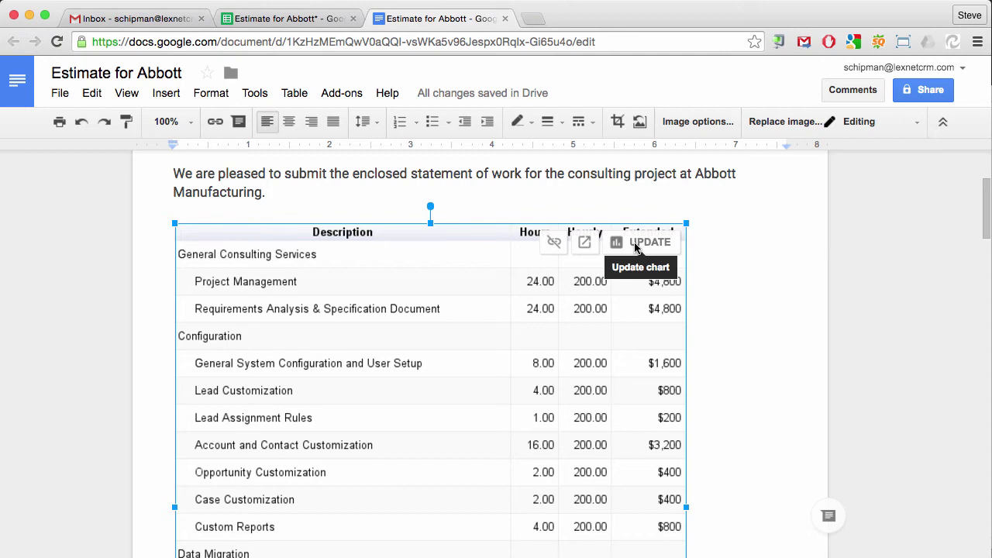
Step: Update the linked chart so it shows 18.00 hours, $3,600 and a $23,000 total
left_click(635, 244)
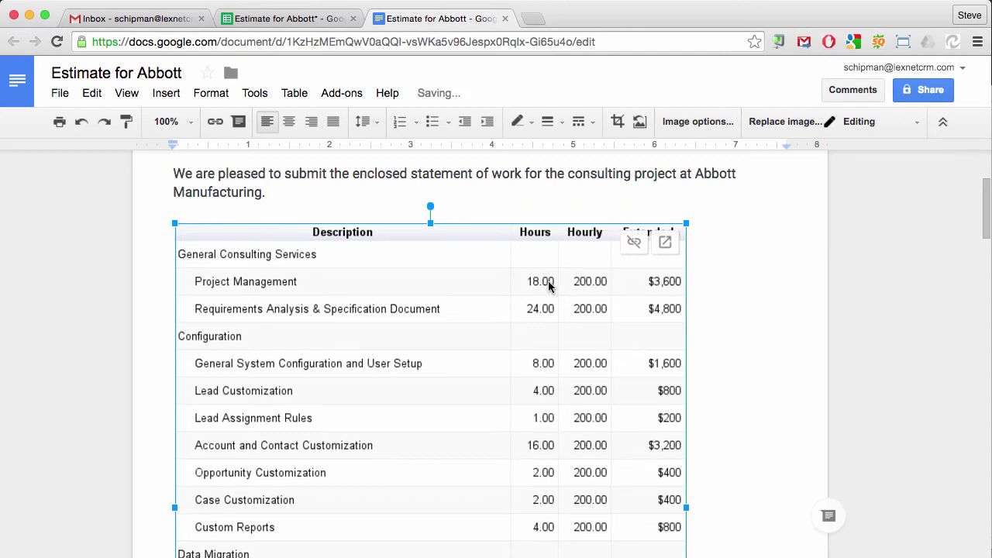
scroll(574, 315, "down", 3)
scroll(570, 318, "down", 8)
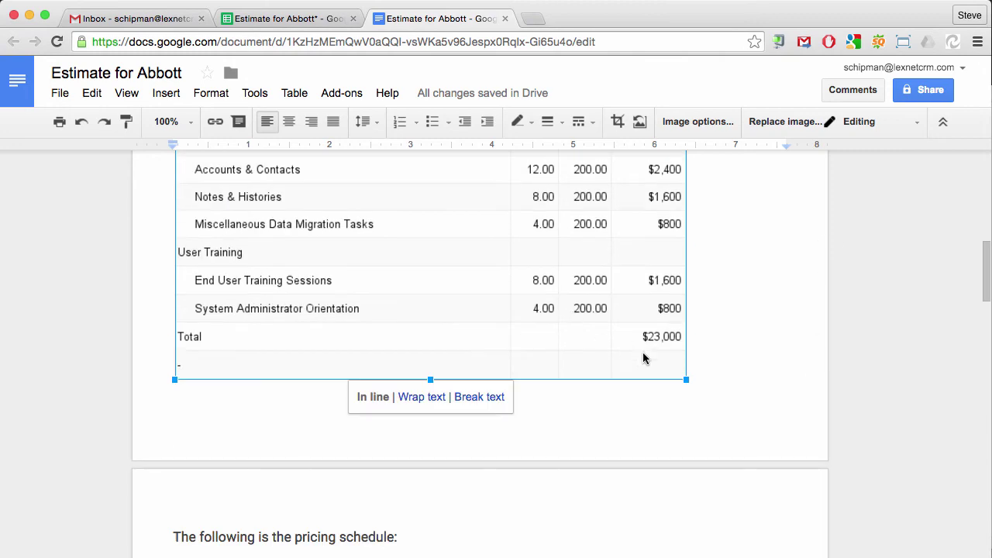
scroll(458, 342, "up", 10)
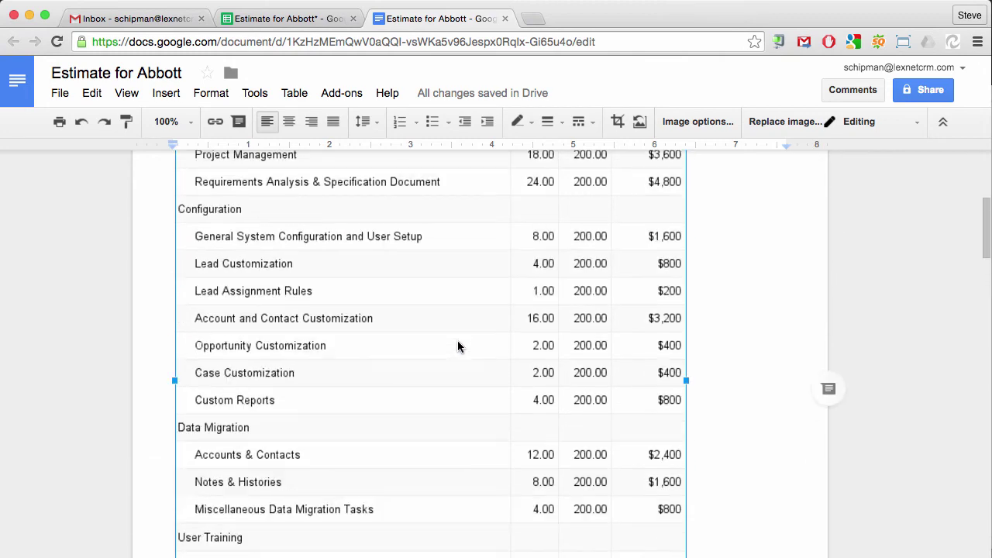
scroll(458, 346, "up", 1)
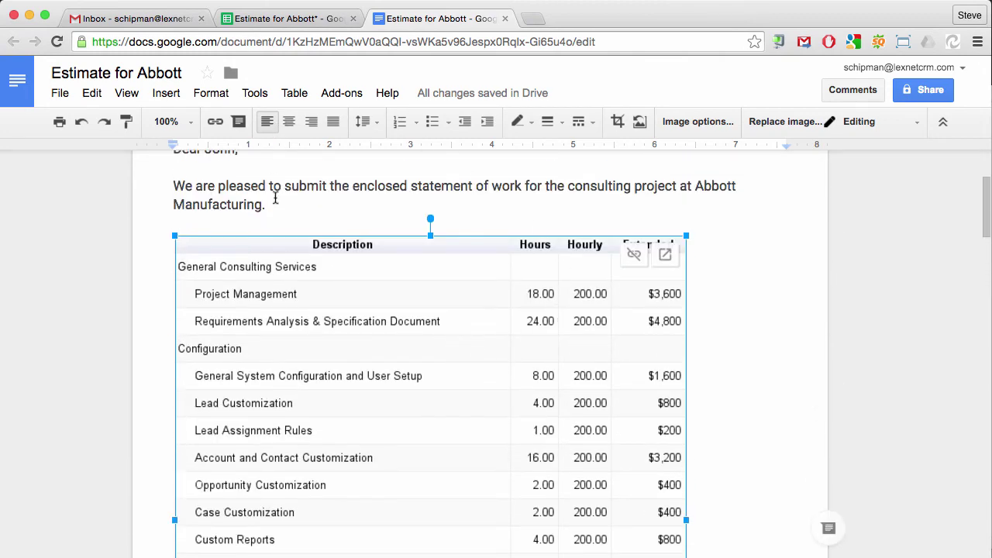
scroll(370, 321, "down", 7)
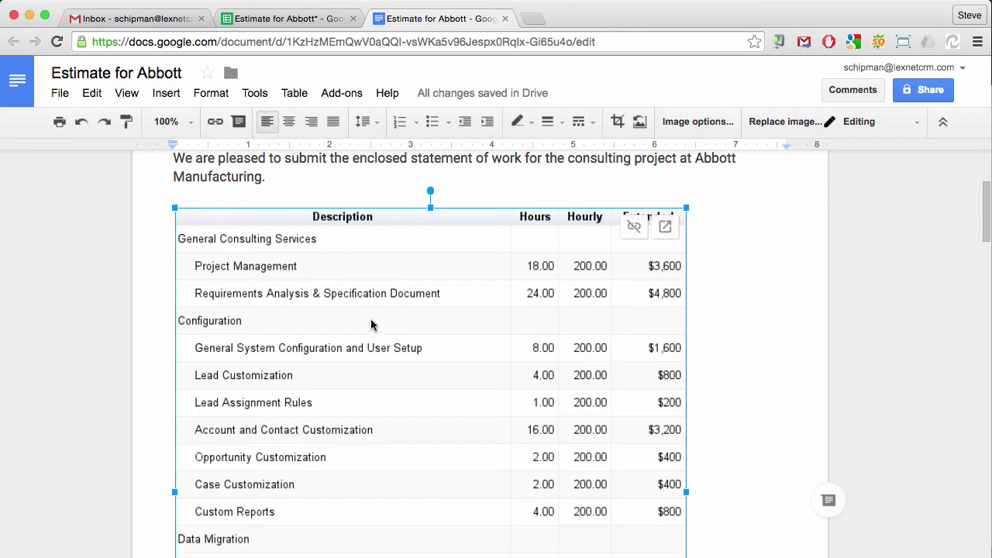
Step: Shrink the linked table chart slightly and center it on the page
scroll(371, 324, "down", 1)
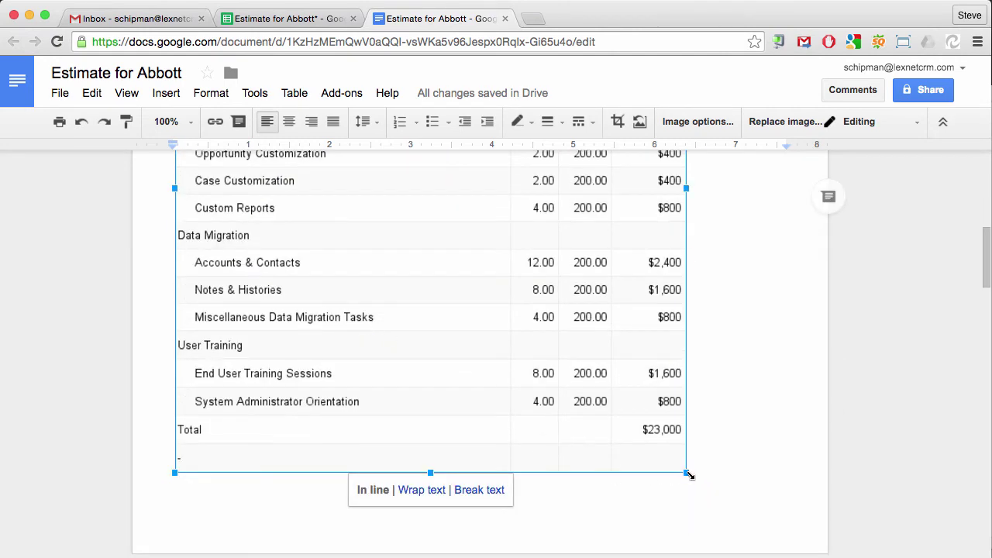
left_click_drag(689, 475, 675, 459)
left_click(289, 122)
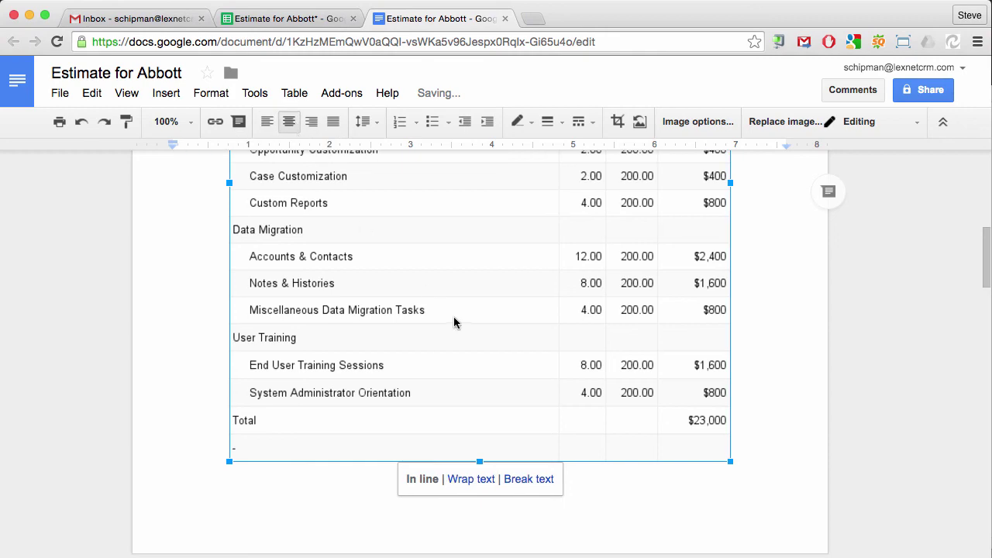
scroll(454, 318, "up", 10)
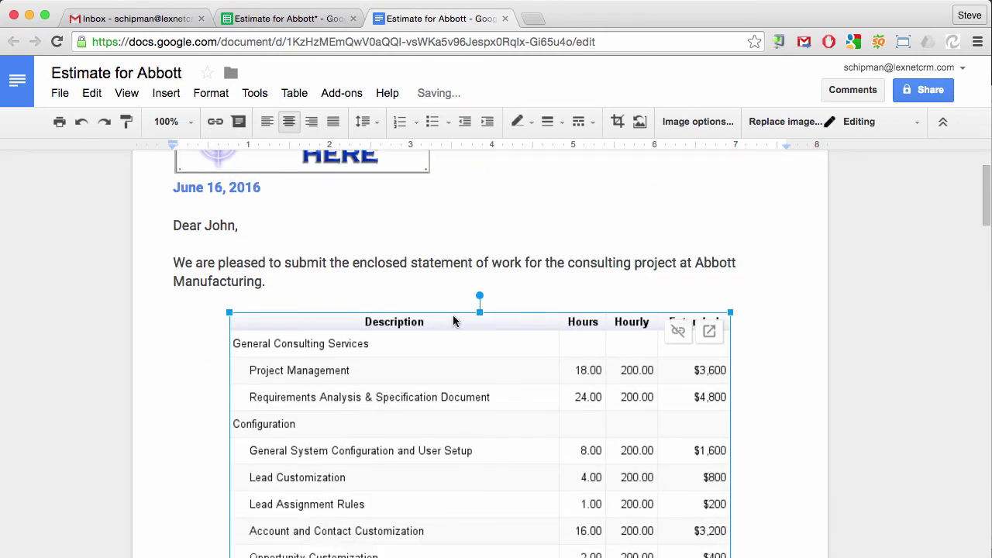
scroll(453, 314, "down", 1)
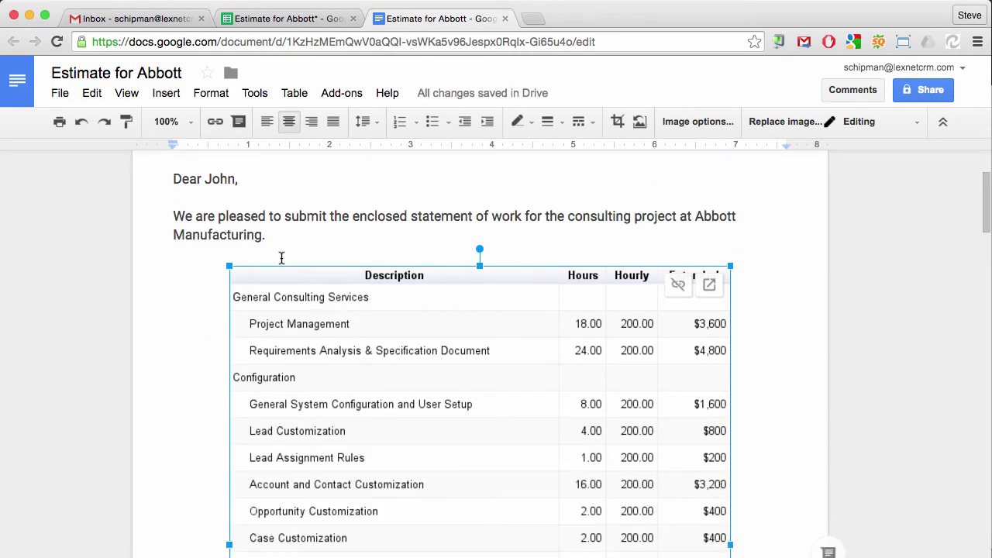
scroll(289, 257, "down", 3)
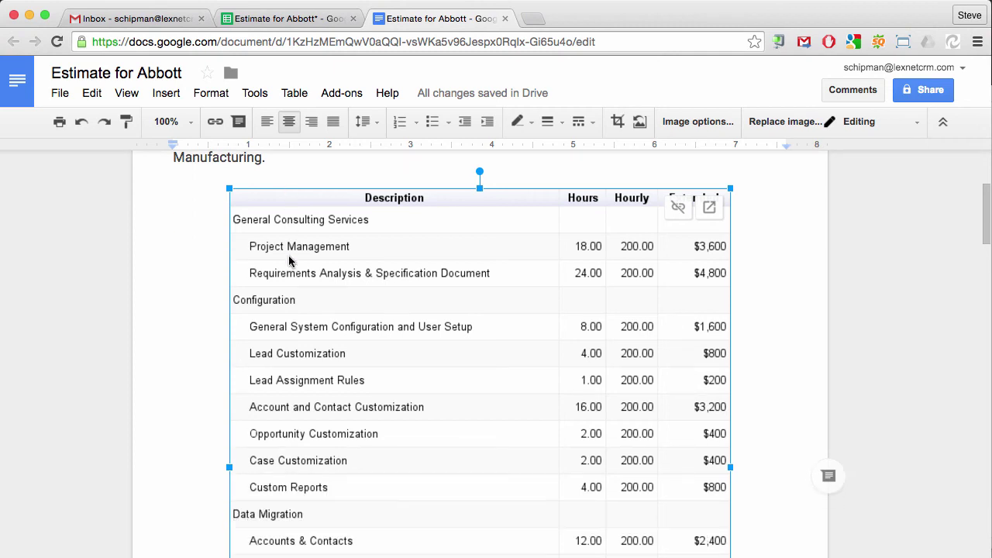
scroll(289, 261, "down", 4)
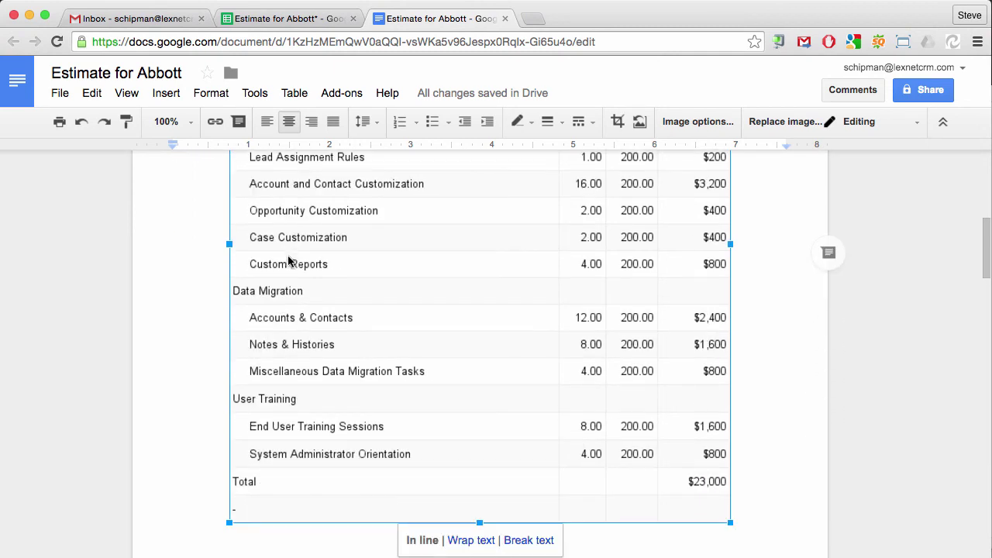
scroll(288, 262, "down", 1)
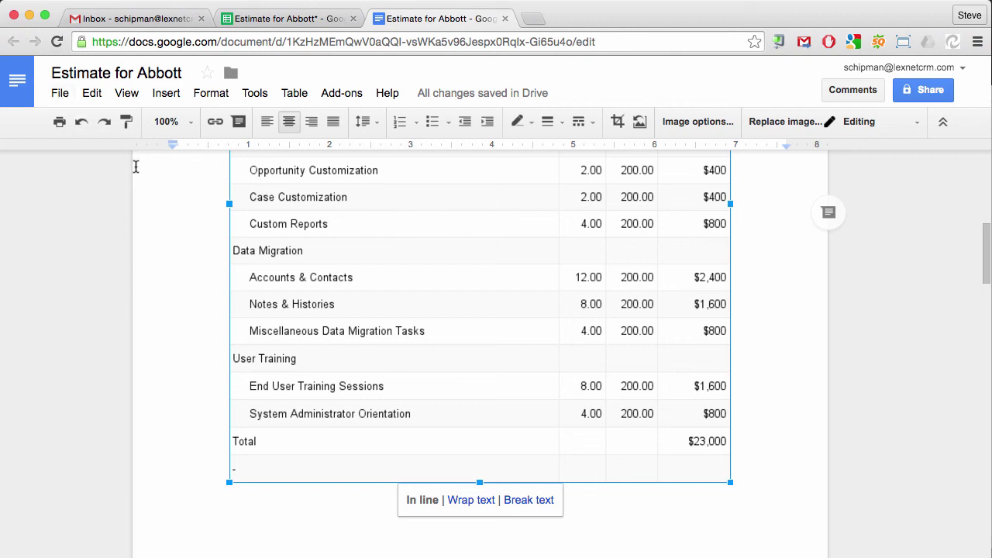
Step: Look at the File menu's Download options, then dismiss them without downloading and deselect the chart
left_click(70, 98)
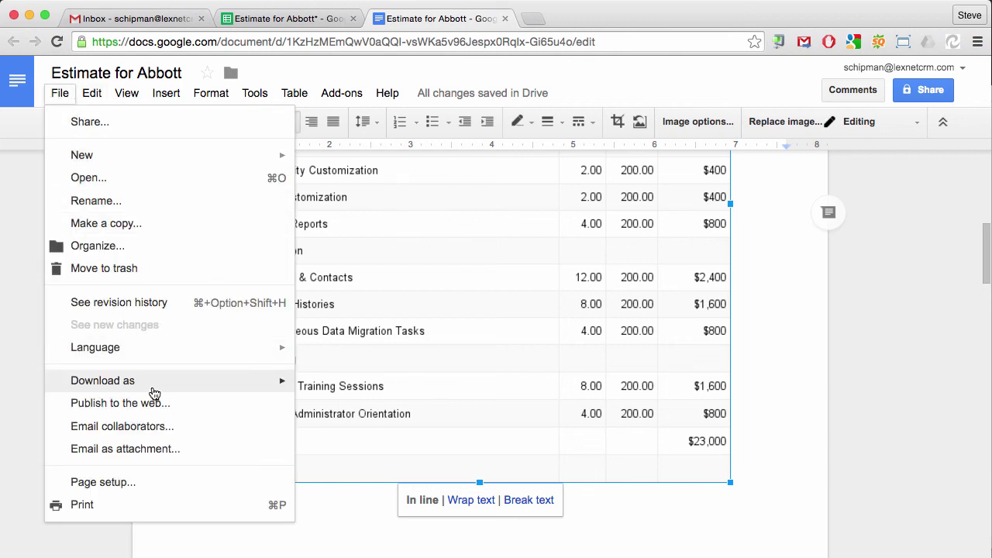
mouse_move(154, 394)
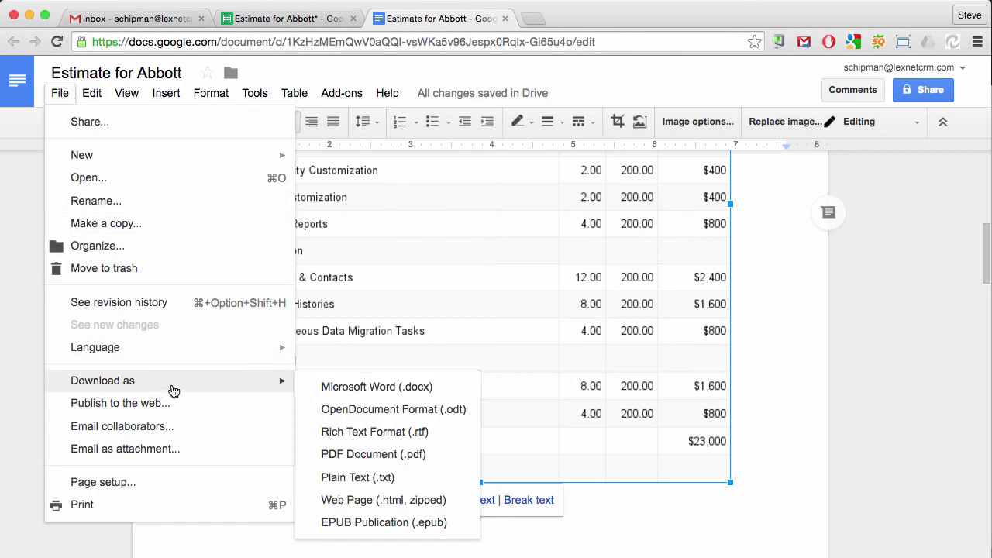
left_click(757, 383)
scroll(547, 346, "up", 10)
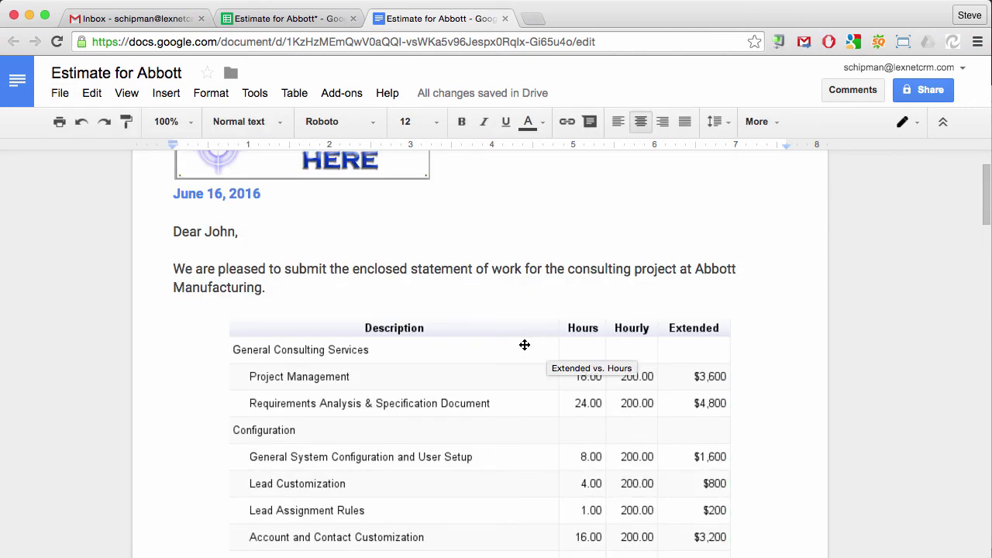